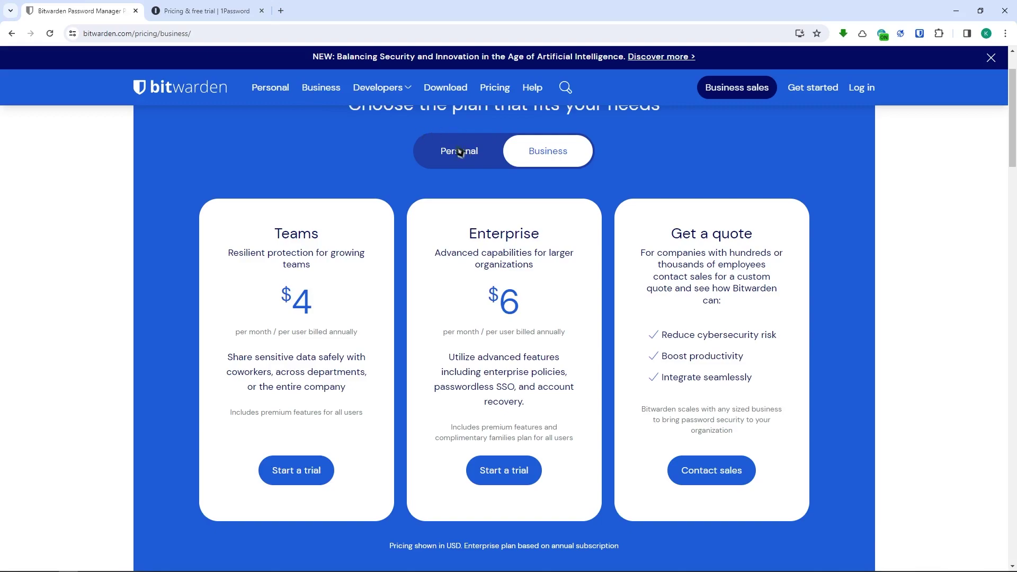
- Compare Bitwarden's Personal and Business plan prices with 1Password's Individual, Families, Teams Starter Pack and Business prices
{"action": "left_click", "coordinate": [459, 152]}
{"action": "left_click", "coordinate": [552, 153]}
{"action": "key", "text": "ctrl+Tab"}
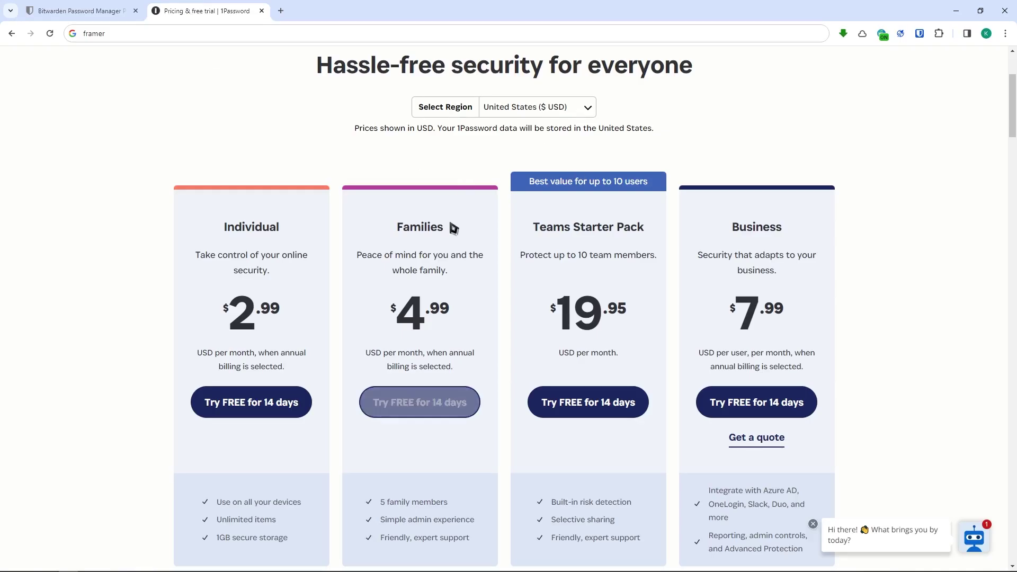
{"action": "scroll", "coordinate": [560, 245], "scroll_direction": "up", "scroll_amount": 2}
{"action": "scroll", "coordinate": [415, 268], "scroll_direction": "down", "scroll_amount": 2}
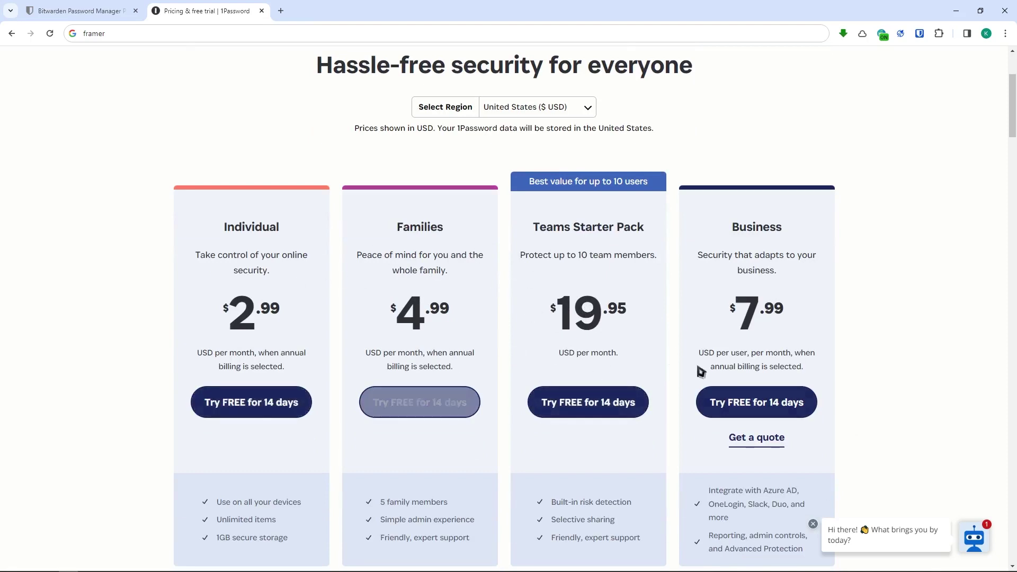
{"action": "scroll", "coordinate": [514, 311], "scroll_direction": "down", "scroll_amount": 1}
{"action": "scroll", "coordinate": [370, 270], "scroll_direction": "down", "scroll_amount": 2}
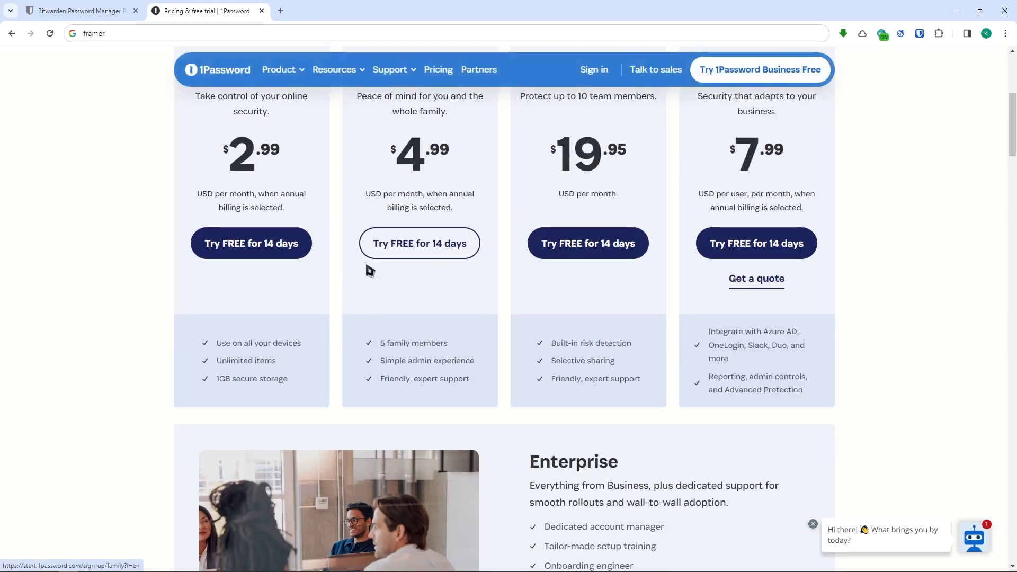
{"action": "scroll", "coordinate": [369, 270], "scroll_direction": "up", "scroll_amount": 2}
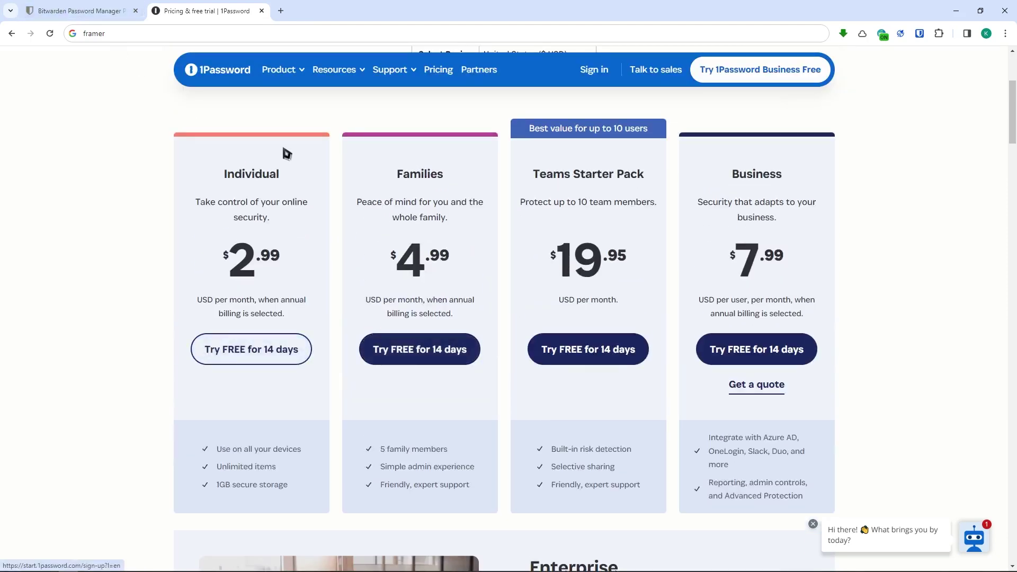
- Switch back to the Bitwarden pricing page and display its Personal plans
{"action": "left_click", "coordinate": [105, 8]}
{"action": "scroll", "coordinate": [418, 262], "scroll_direction": "up", "scroll_amount": 2}
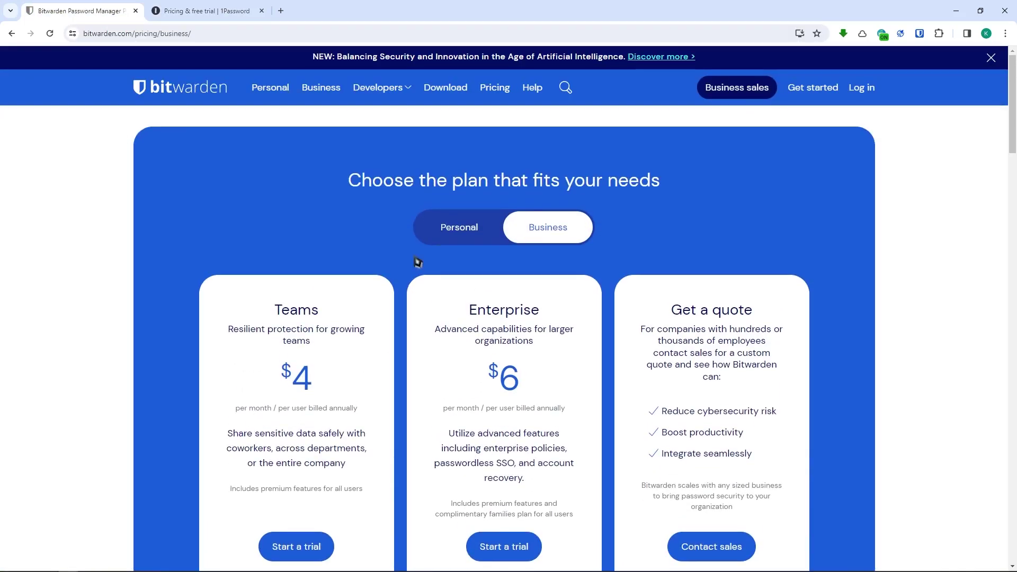
{"action": "left_click", "coordinate": [460, 234]}
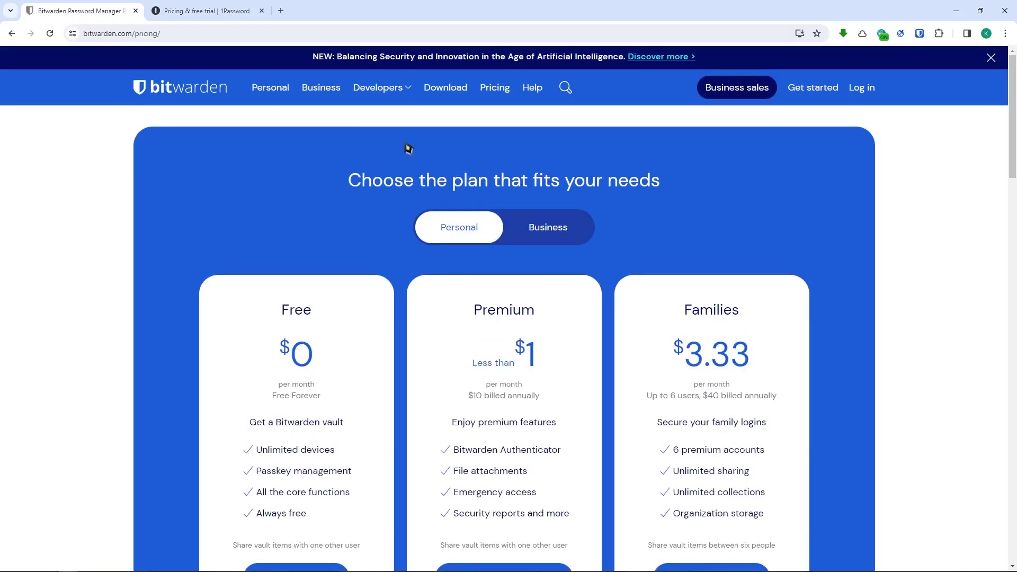
- Review the 1Password plan cards and their included features again, then return to the Bitwarden pricing page
{"action": "left_click", "coordinate": [192, 13]}
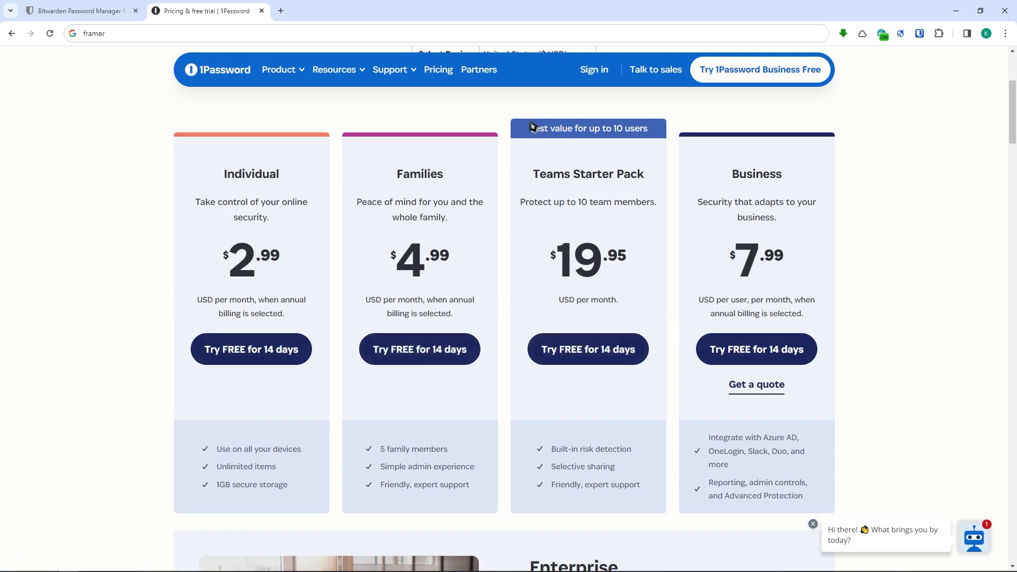
{"action": "scroll", "coordinate": [511, 249], "scroll_direction": "up", "scroll_amount": 1}
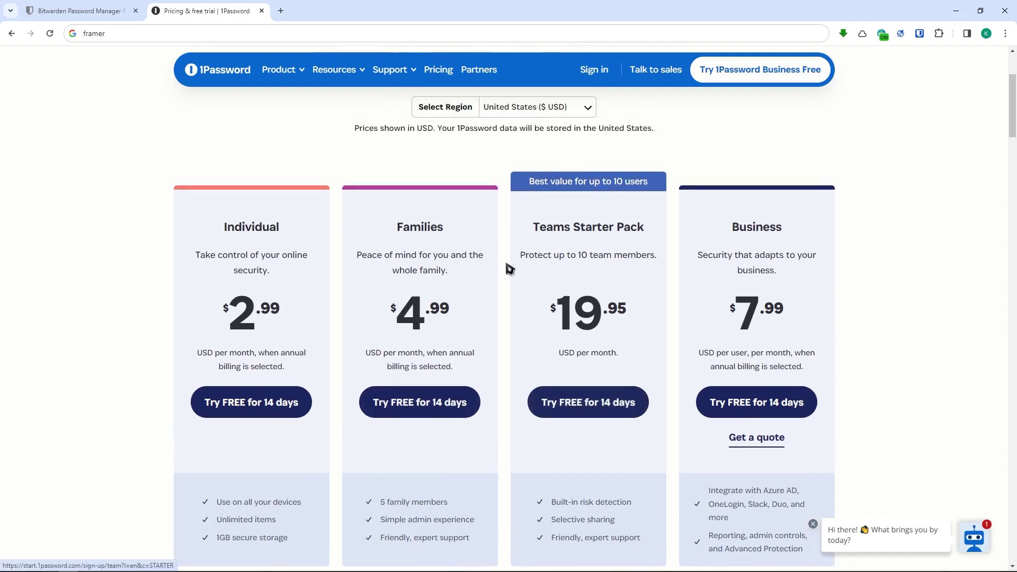
{"action": "scroll", "coordinate": [504, 271], "scroll_direction": "down", "scroll_amount": 2}
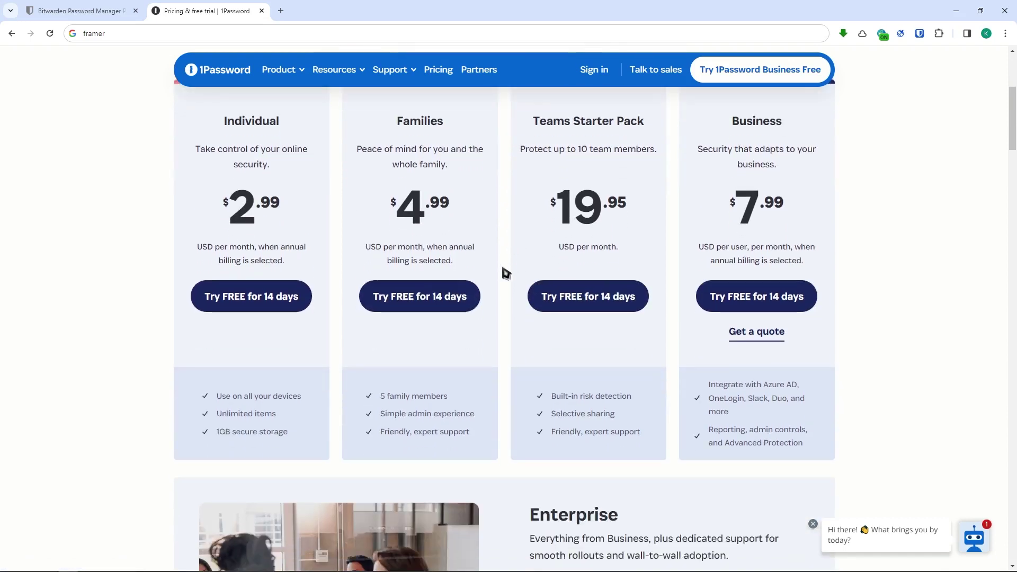
{"action": "left_click", "coordinate": [106, 7]}
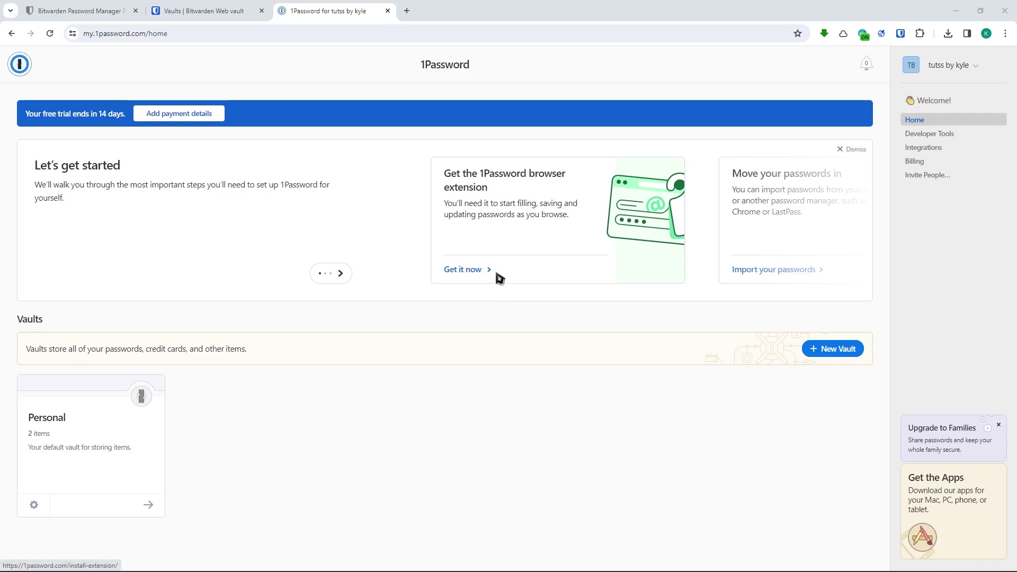
- Compare the Bitwarden web vault's layout with the 1Password home page, finishing on the Bitwarden vault
{"action": "left_click", "coordinate": [212, 10]}
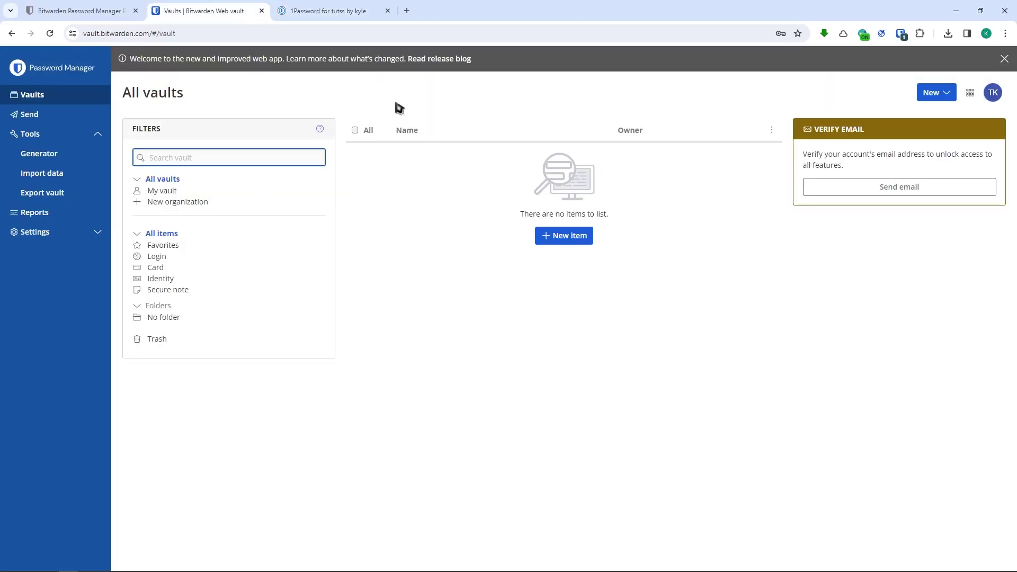
{"action": "left_click", "coordinate": [339, 10]}
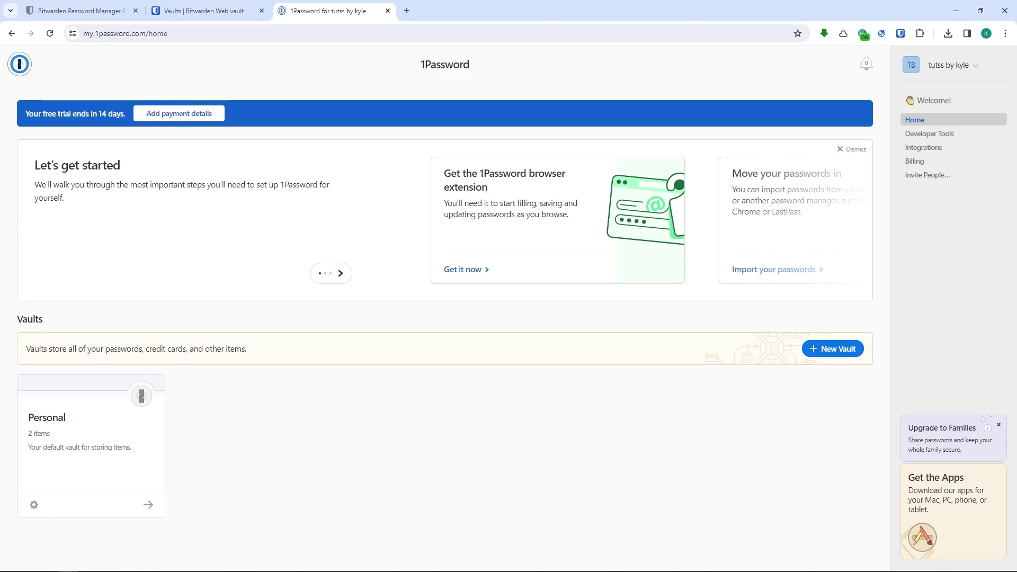
{"action": "left_click", "coordinate": [256, 8]}
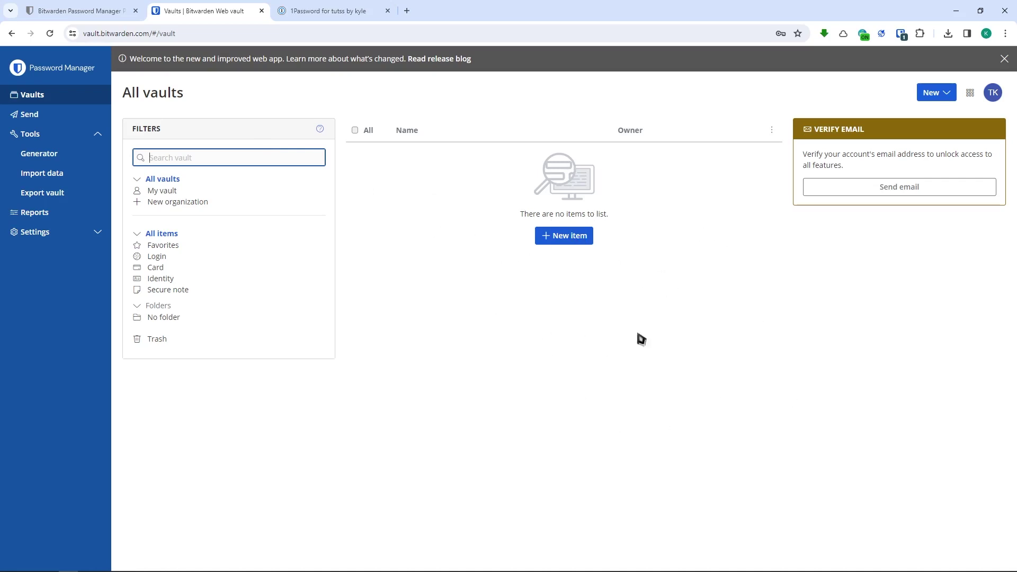
{"action": "left_click", "coordinate": [330, 7]}
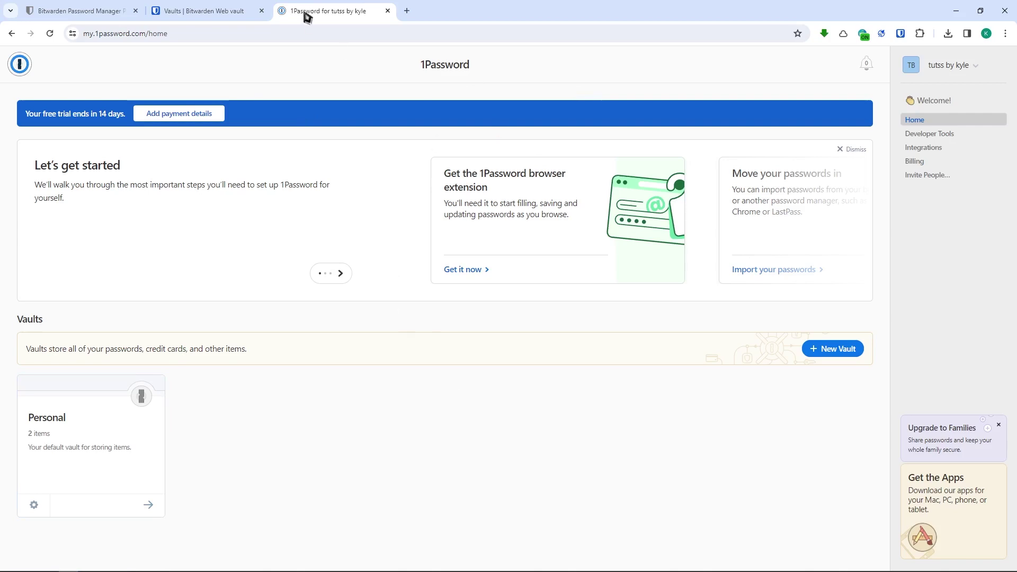
{"action": "left_click", "coordinate": [222, 11]}
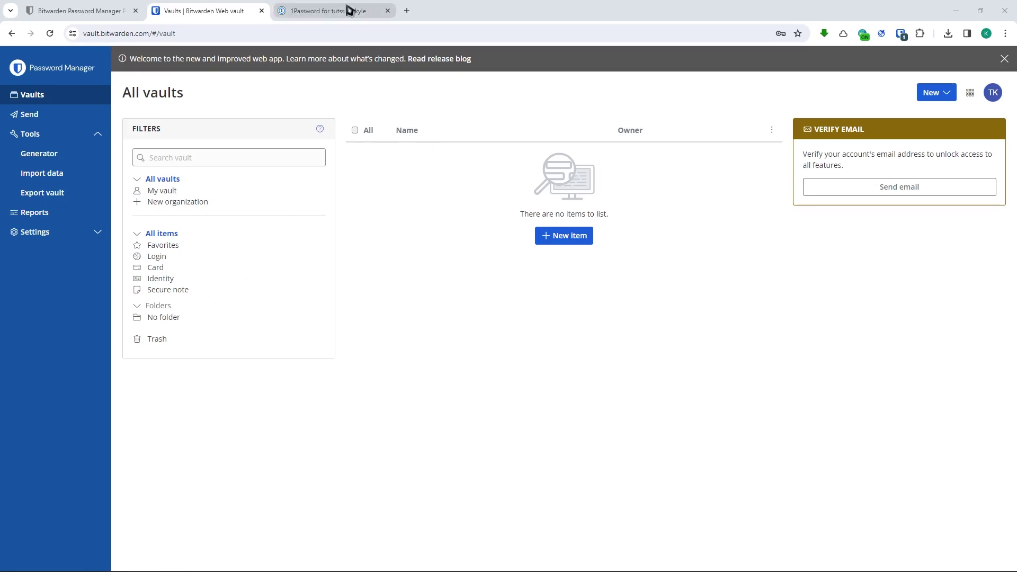
{"action": "mouse_move", "coordinate": [349, 10]}
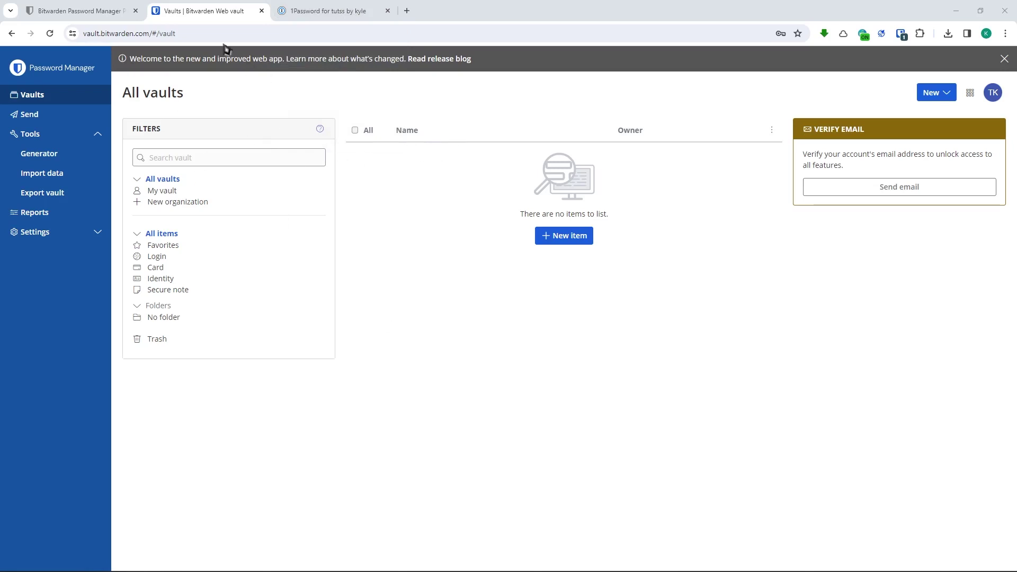
{"action": "left_click", "coordinate": [48, 235]}
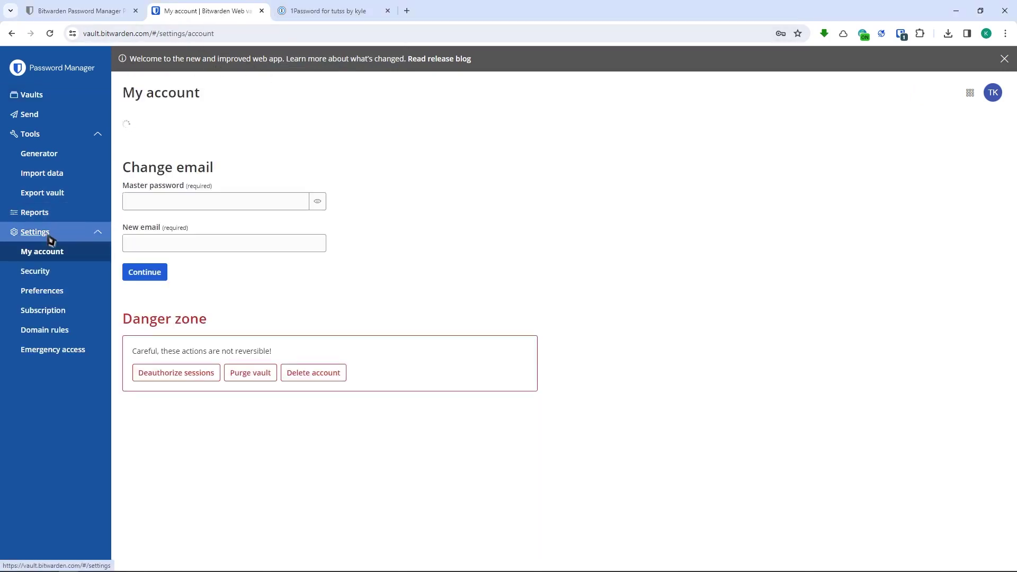
{"action": "left_click", "coordinate": [44, 280]}
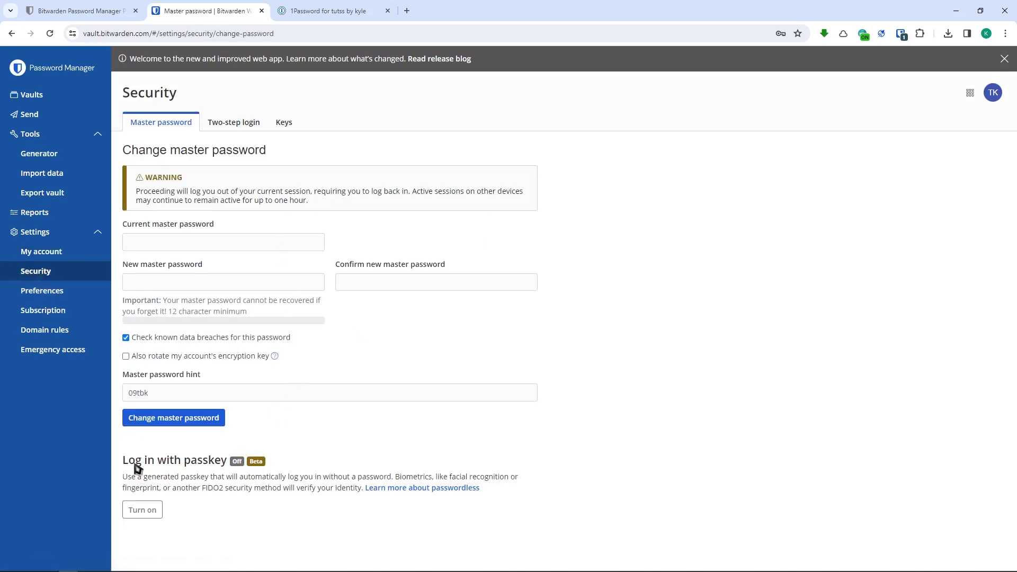
{"action": "left_click_drag", "start_coordinate": [136, 465], "coordinate": [539, 483]}
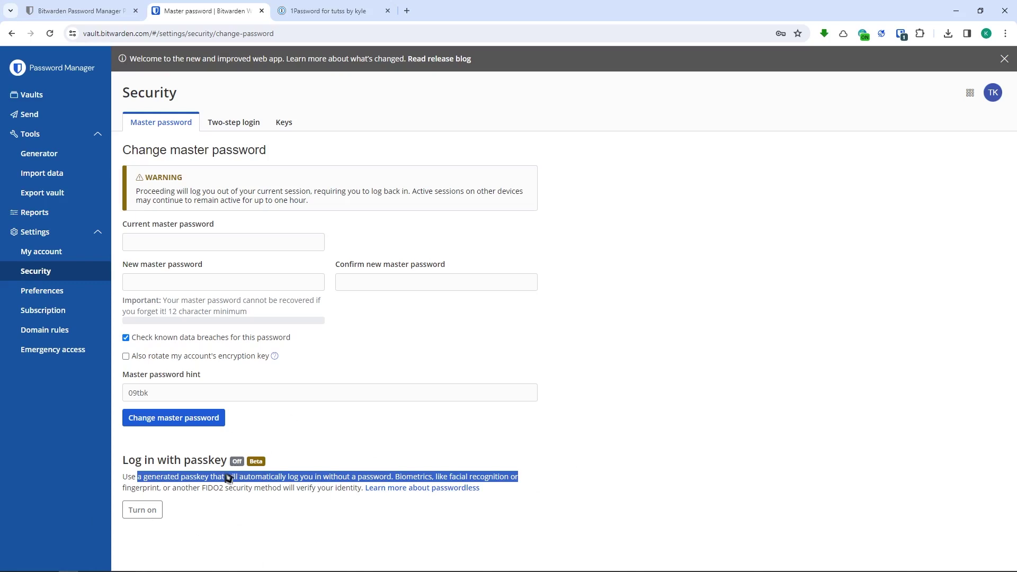
- Examine Bitwarden's two-step login providers, including authenticator app, YubiKey, Duo, FIDO2 WebAuthn and email
{"action": "left_click", "coordinate": [233, 125]}
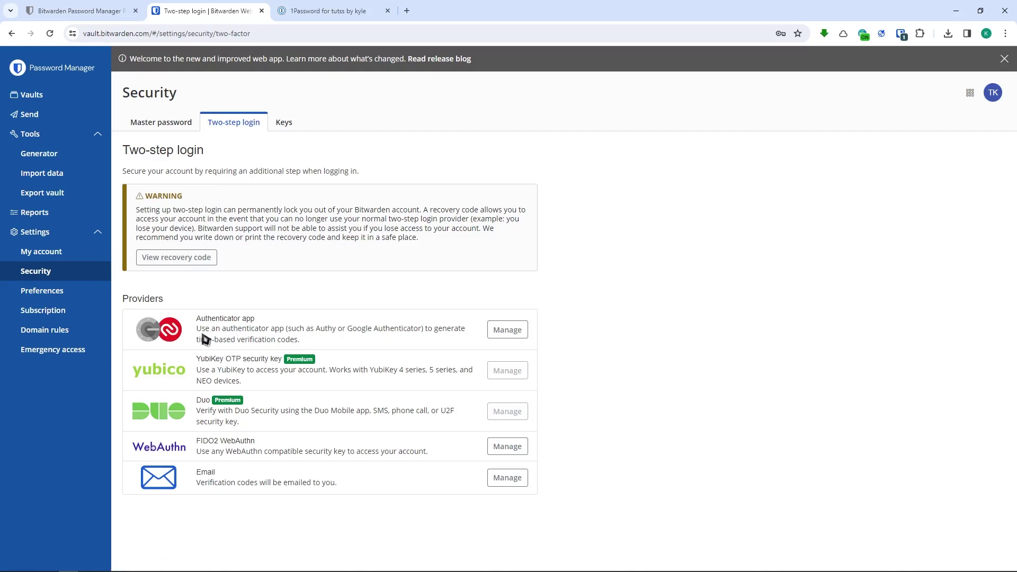
{"action": "left_click_drag", "start_coordinate": [210, 329], "coordinate": [325, 340]}
{"action": "left_click", "coordinate": [322, 338]}
{"action": "left_click_drag", "start_coordinate": [210, 358], "coordinate": [430, 372]}
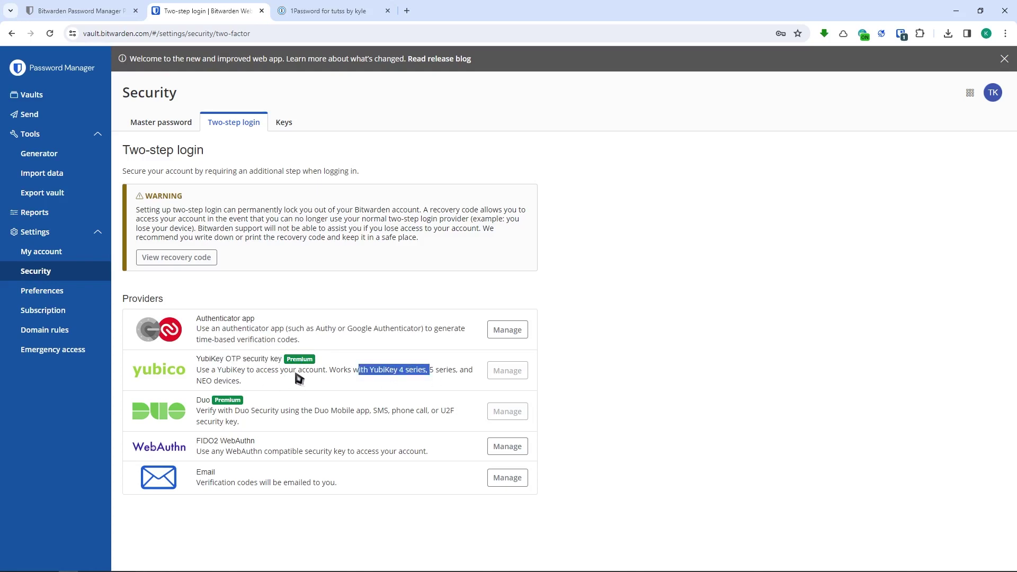
{"action": "left_click_drag", "start_coordinate": [344, 372], "coordinate": [453, 373]}
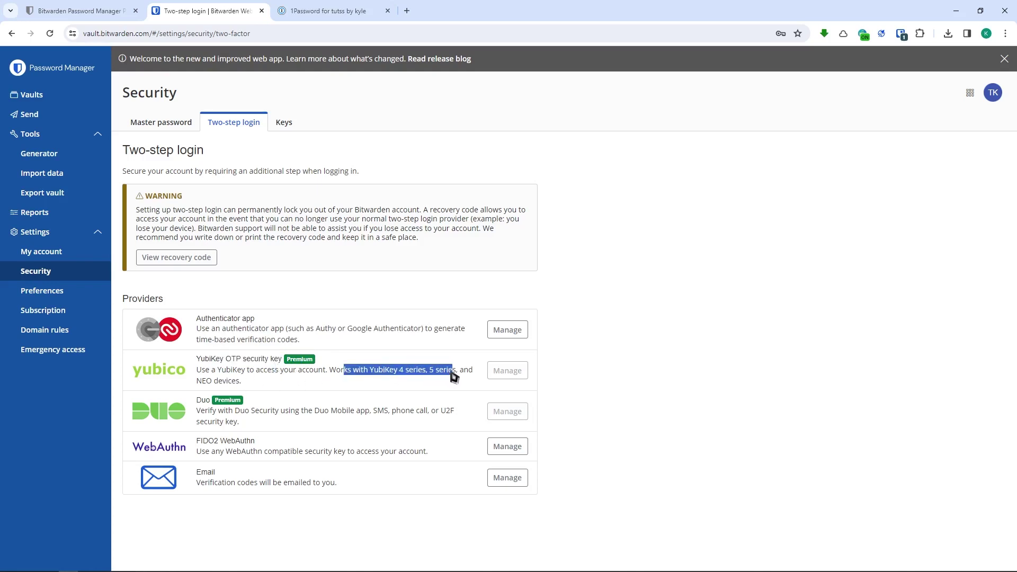
{"action": "left_click_drag", "start_coordinate": [198, 408], "coordinate": [227, 470]}
{"action": "left_click", "coordinate": [204, 450]}
{"action": "left_click", "coordinate": [202, 483]}
{"action": "triple_click", "coordinate": [202, 483]}
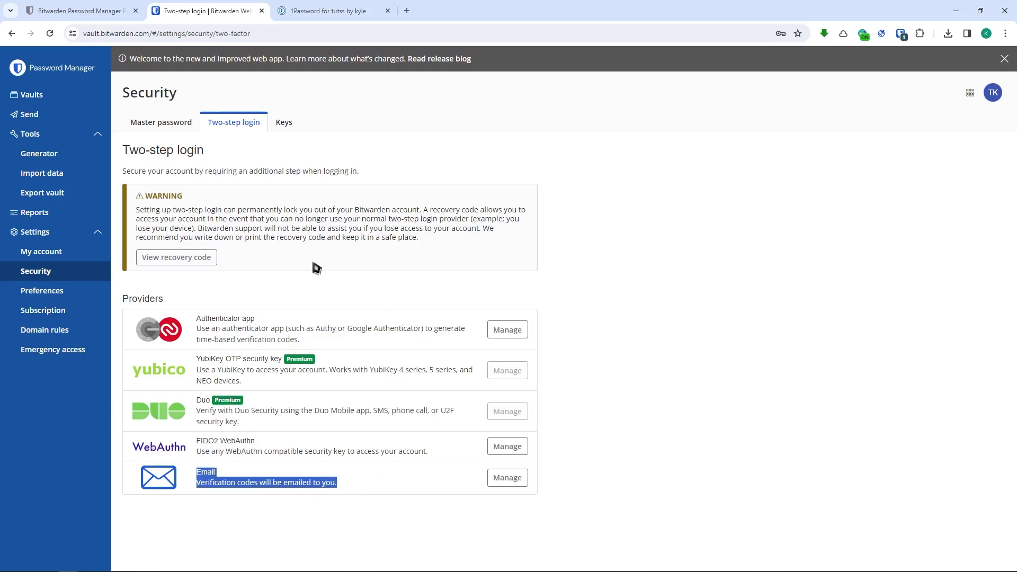
{"action": "left_click", "coordinate": [315, 375]}
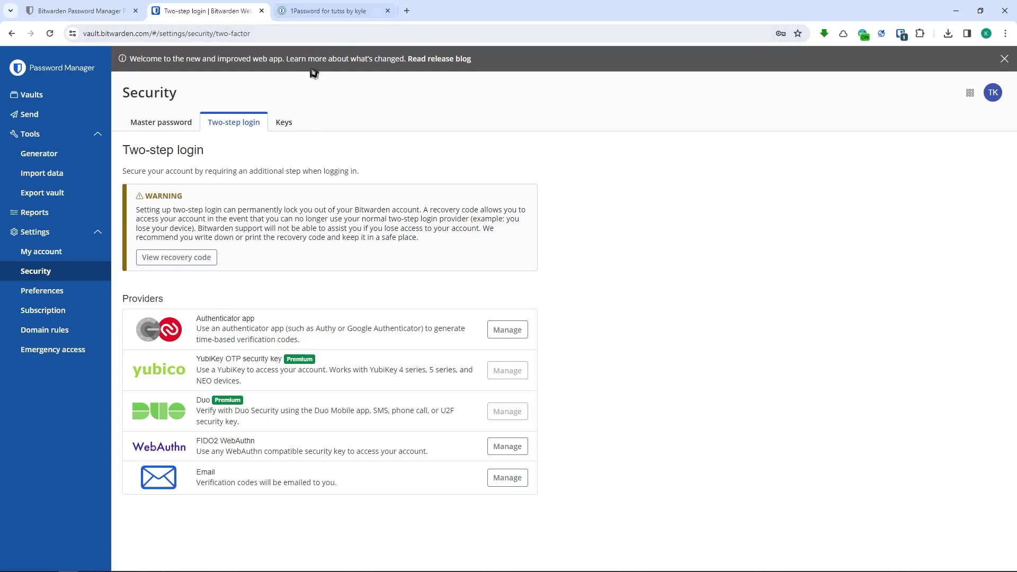
- Open two-factor authentication management from the 1Password profile and compare its options with Bitwarden's two-step login providers
{"action": "left_click", "coordinate": [366, 10]}
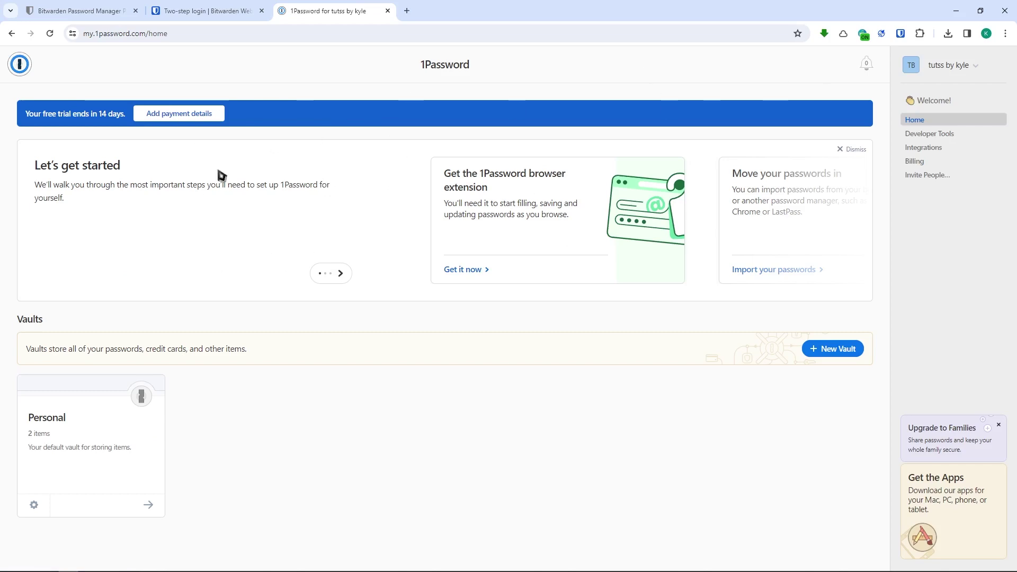
{"action": "left_click", "coordinate": [960, 66]}
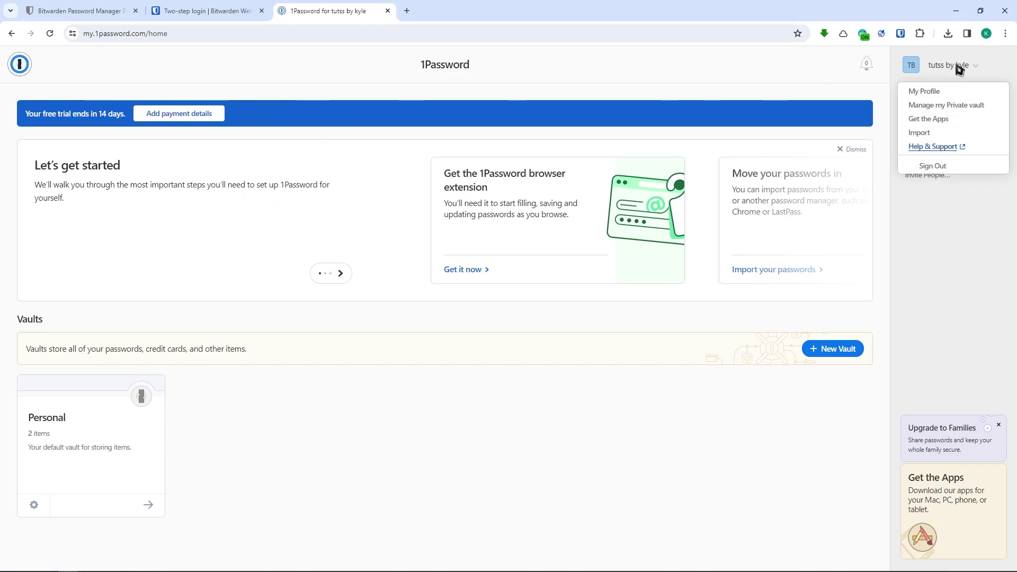
{"action": "left_click", "coordinate": [929, 91]}
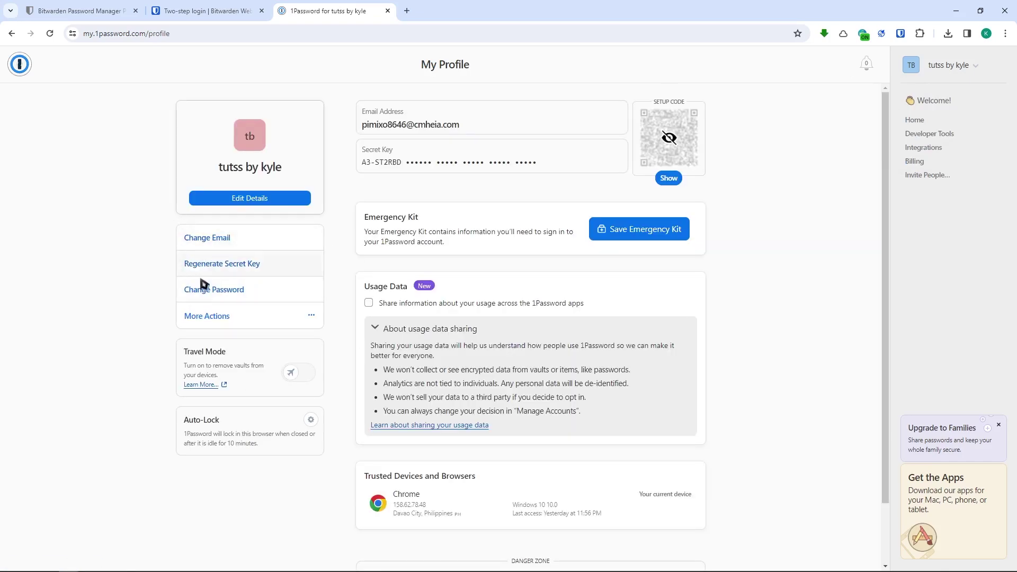
{"action": "scroll", "coordinate": [385, 293], "scroll_direction": "down", "scroll_amount": 1}
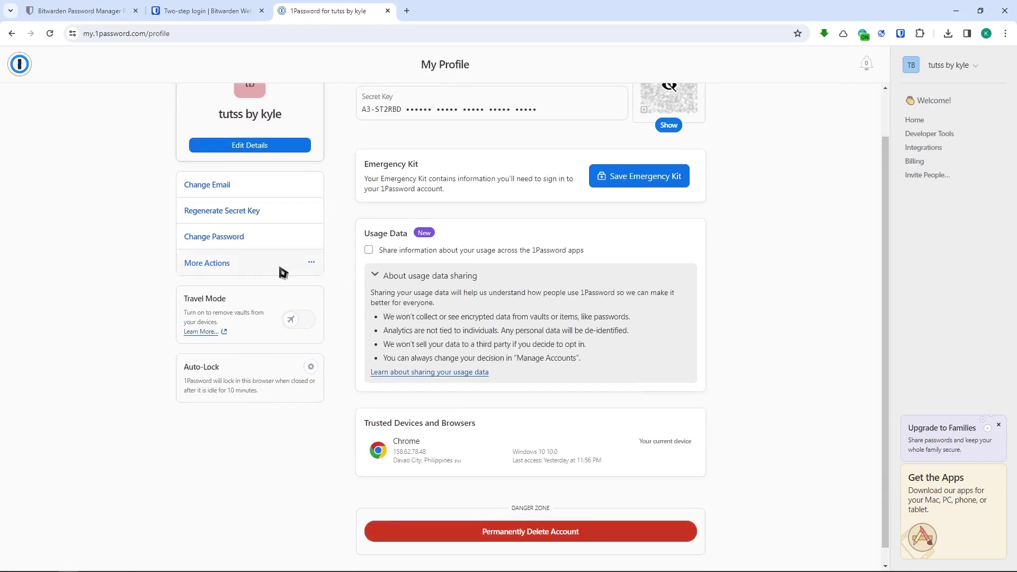
{"action": "left_click", "coordinate": [291, 265]}
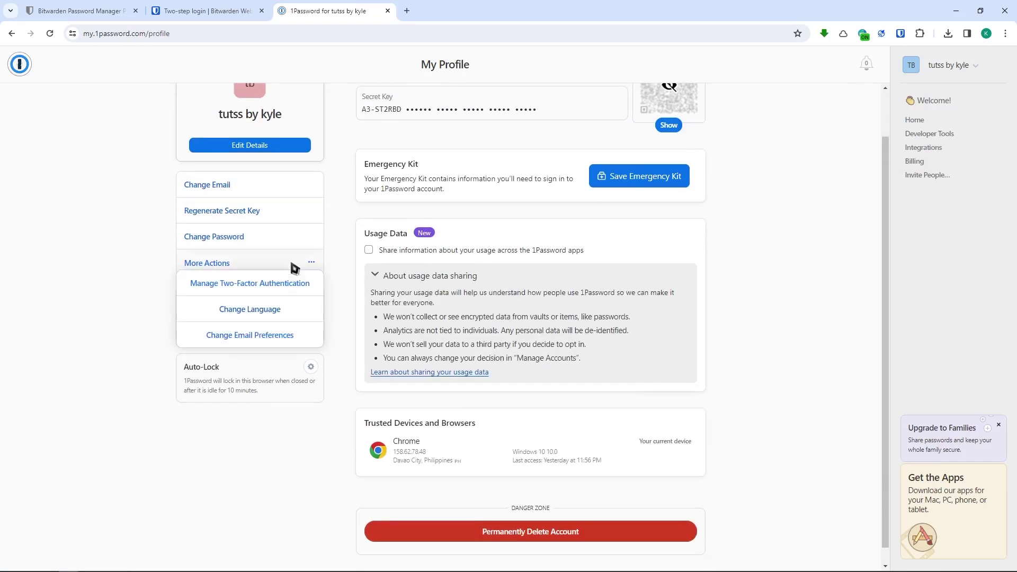
{"action": "left_click", "coordinate": [261, 285]}
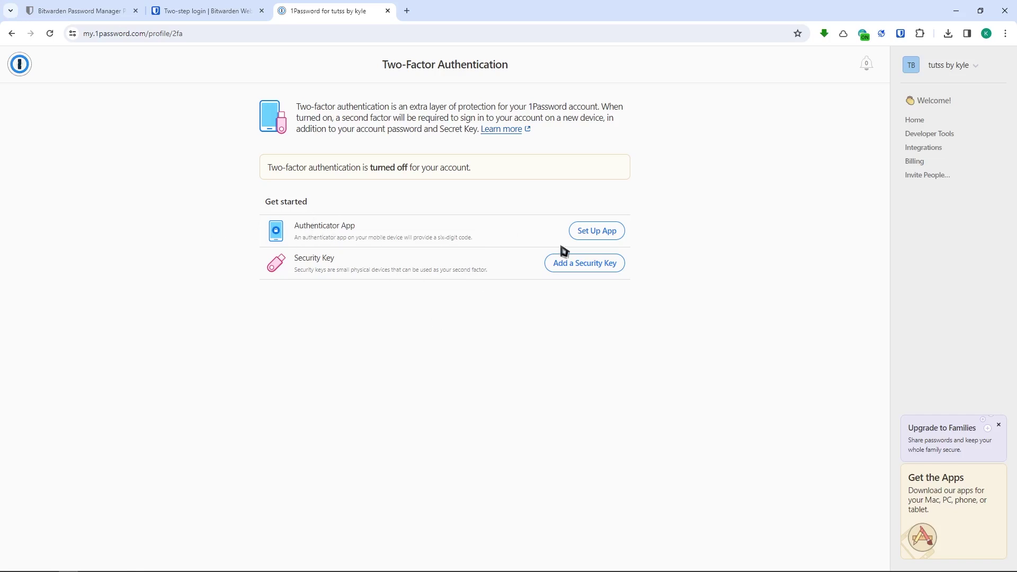
{"action": "left_click", "coordinate": [219, 7]}
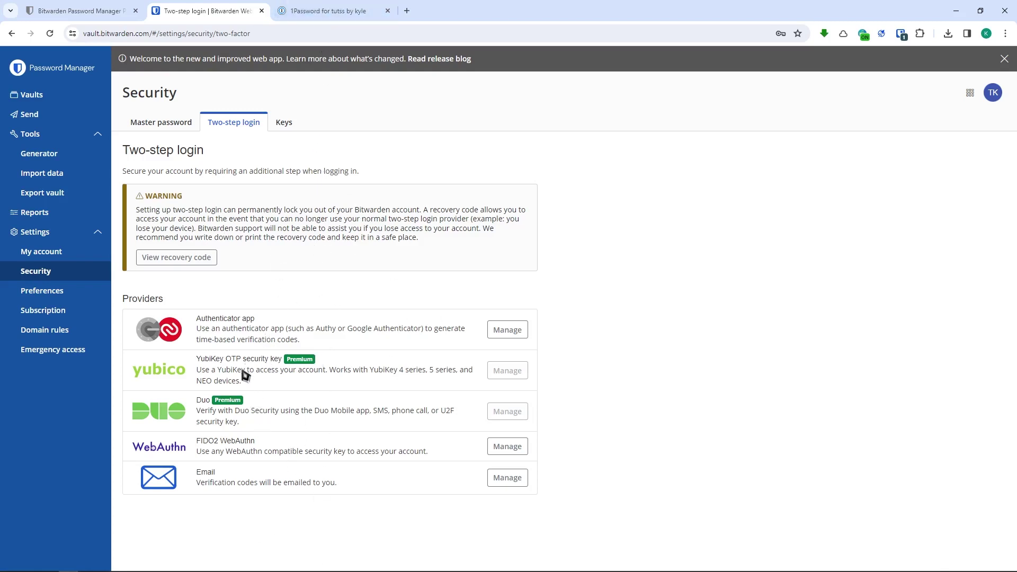
{"action": "left_click", "coordinate": [338, 10]}
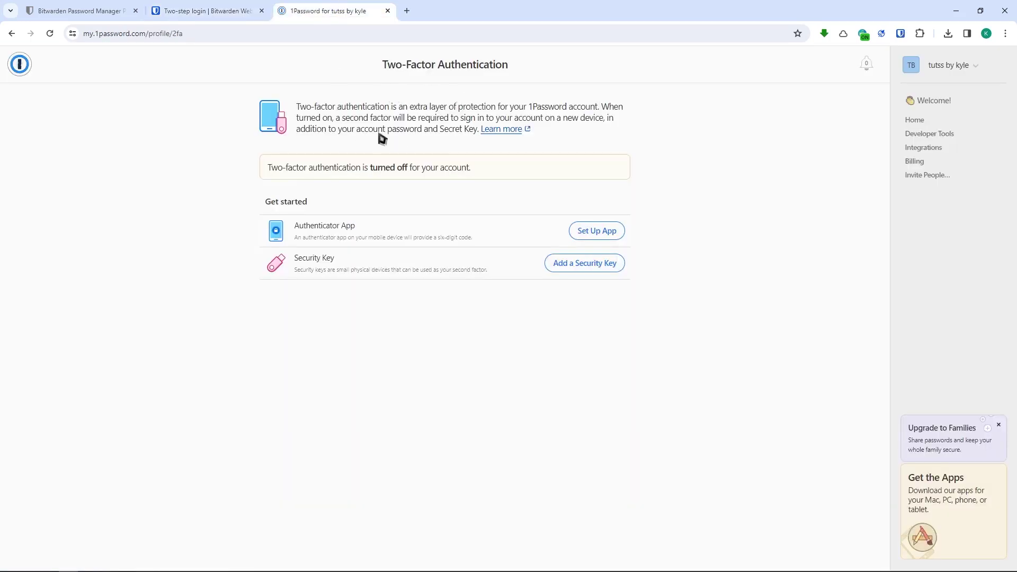
- Return to the 1Password account profile and reveal the account's Secret Key
{"action": "left_click", "coordinate": [951, 65]}
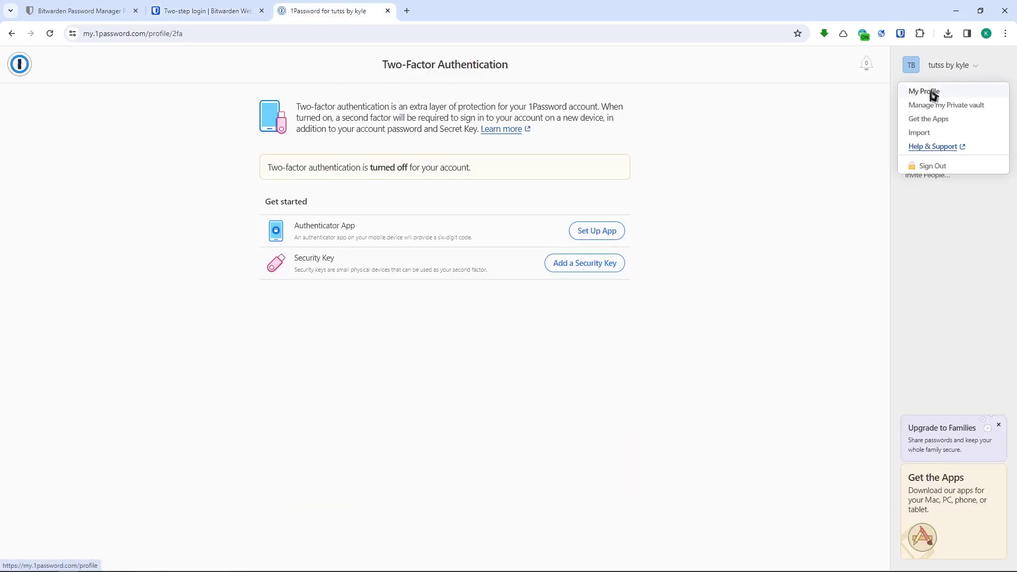
{"action": "left_click", "coordinate": [935, 93]}
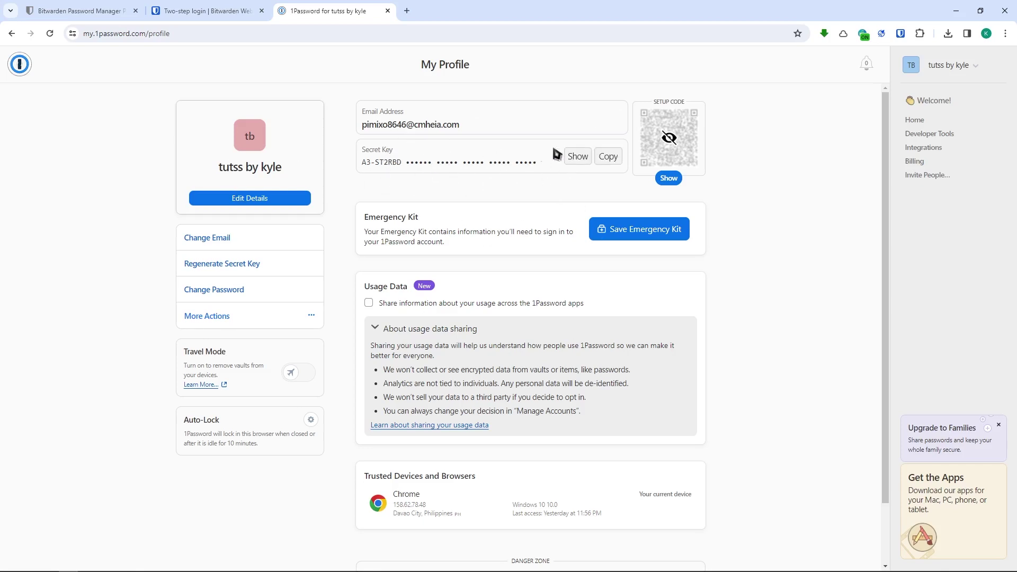
{"action": "left_click", "coordinate": [577, 156]}
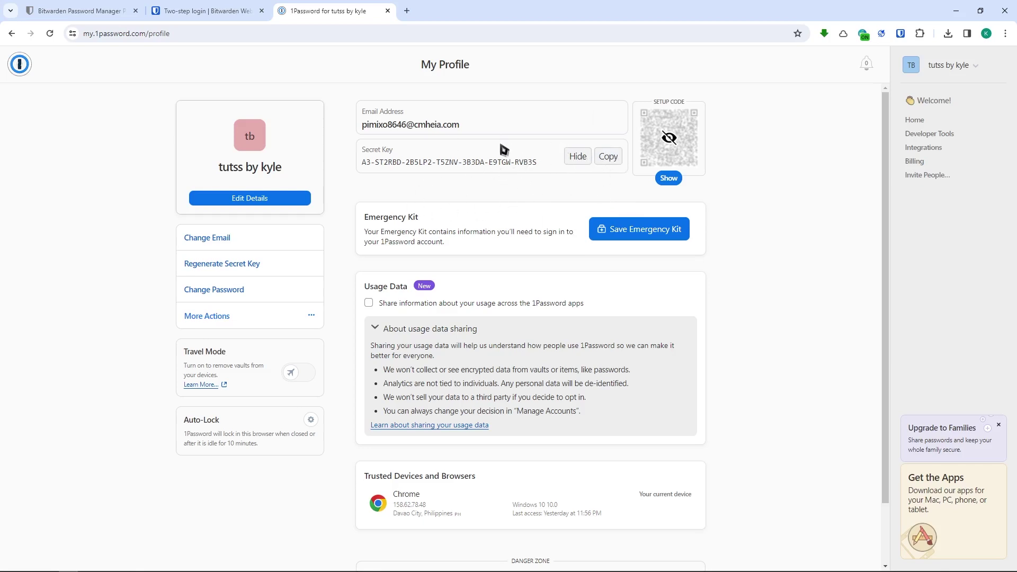
- Hide the account's Secret Key in the 1Password profile and download the Emergency Kit
{"action": "left_click", "coordinate": [582, 158]}
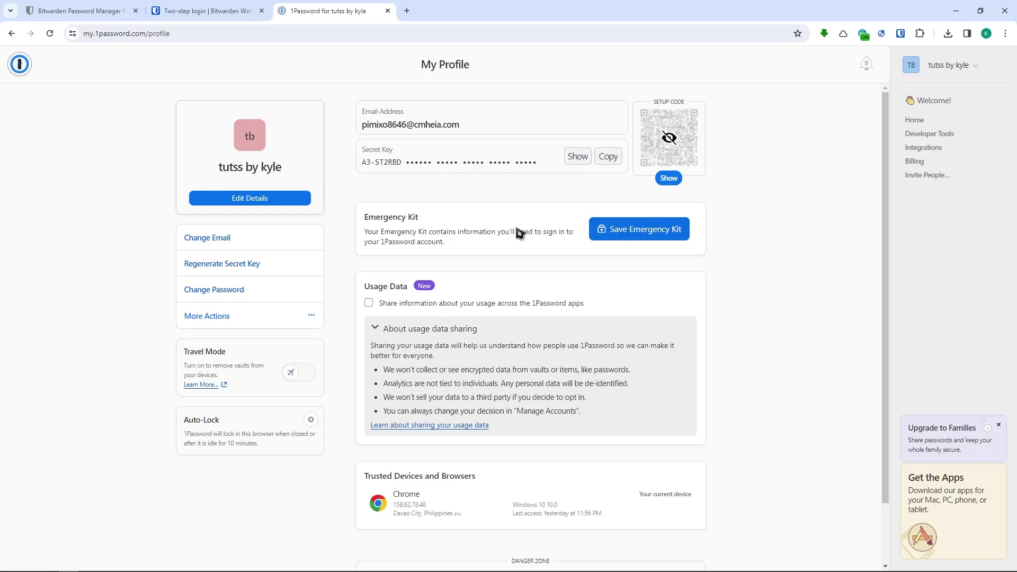
{"action": "left_click", "coordinate": [653, 238]}
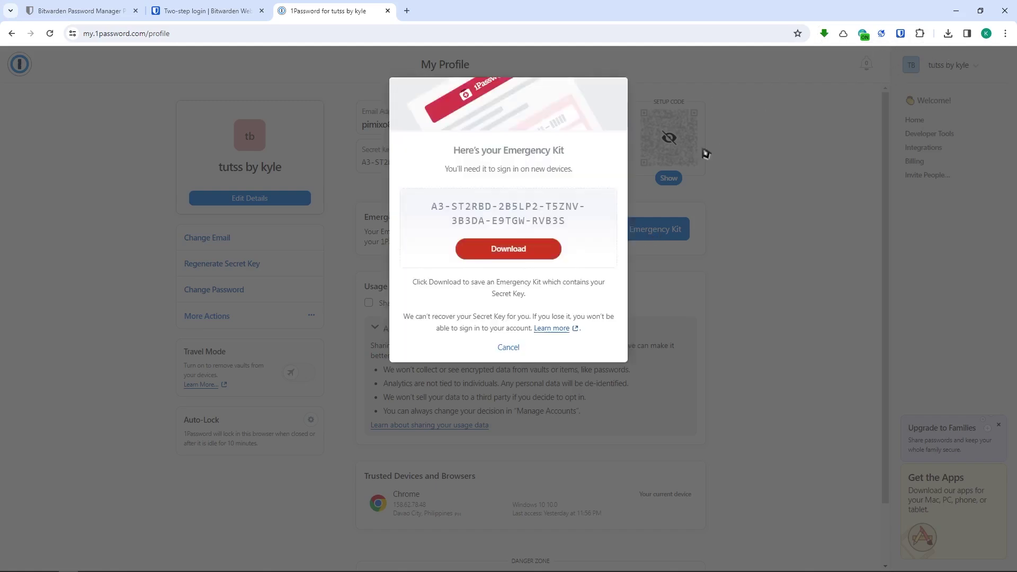
{"action": "left_click", "coordinate": [533, 247]}
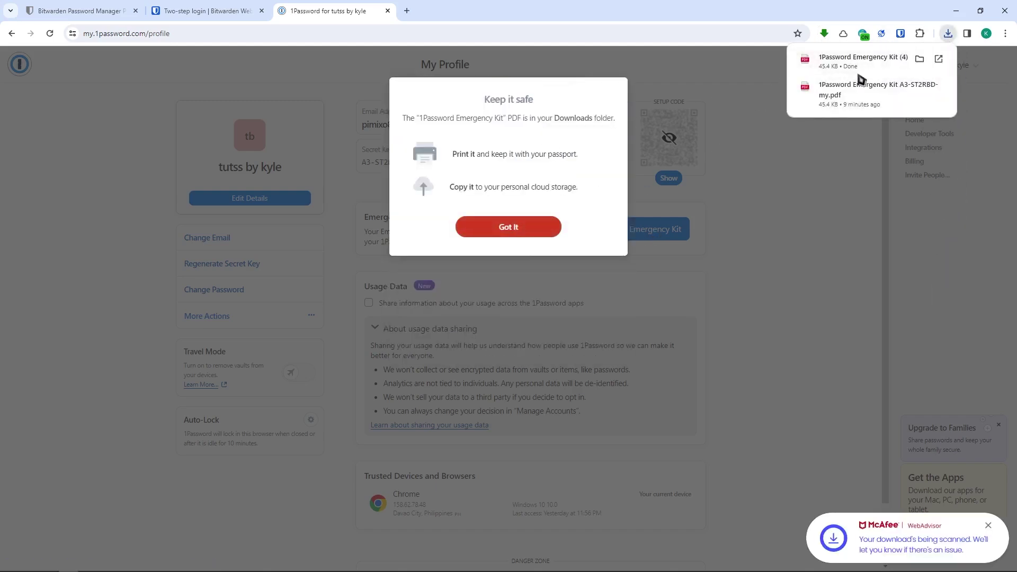
- Open the downloaded Emergency Kit PDF, review its instructions, account details and setup code, and close it
{"action": "left_click", "coordinate": [864, 57]}
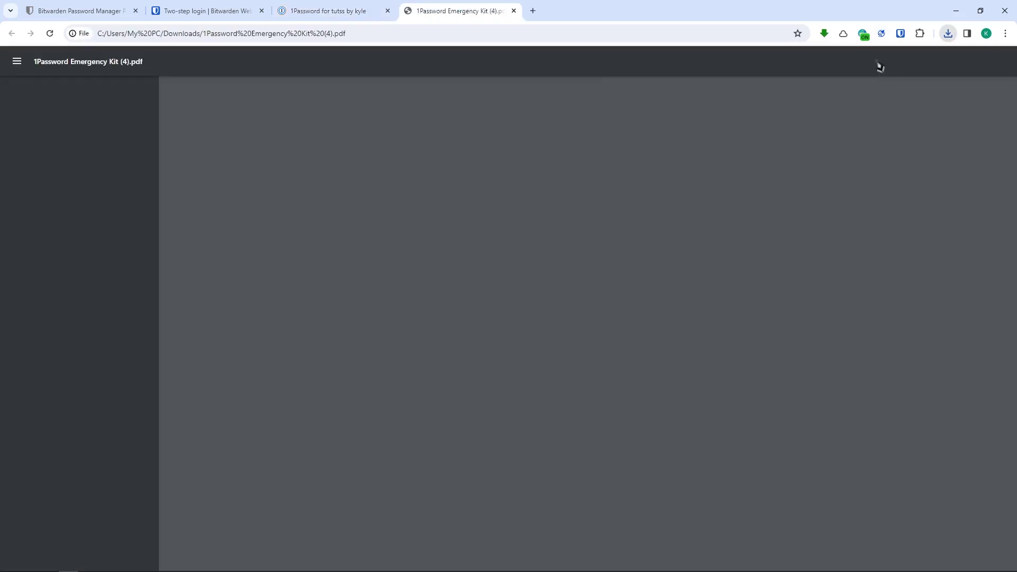
{"action": "scroll", "coordinate": [578, 308], "scroll_direction": "down", "scroll_amount": 3}
{"action": "scroll", "coordinate": [636, 238], "scroll_direction": "up", "scroll_amount": 3}
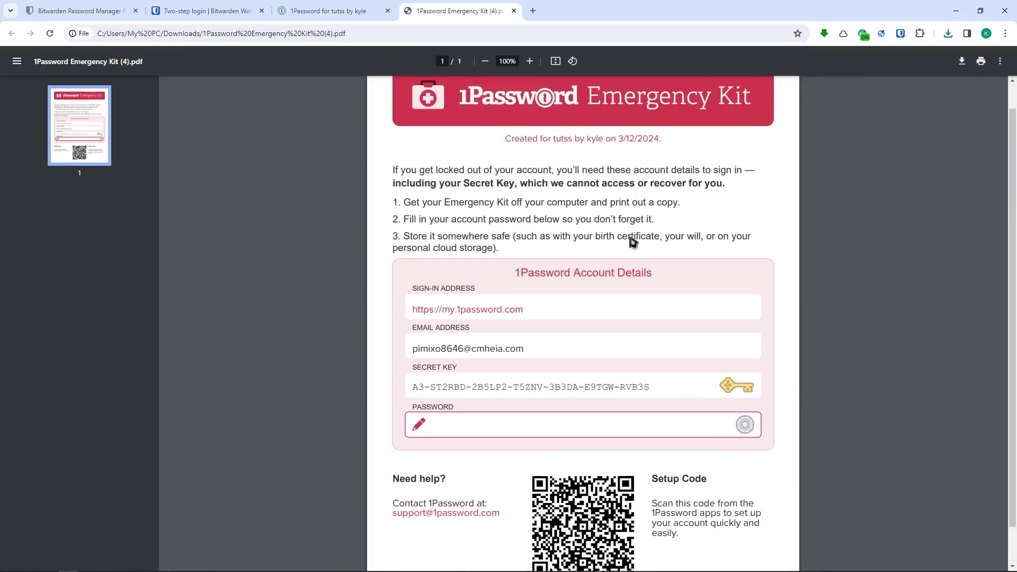
{"action": "scroll", "coordinate": [589, 234], "scroll_direction": "down", "scroll_amount": 2}
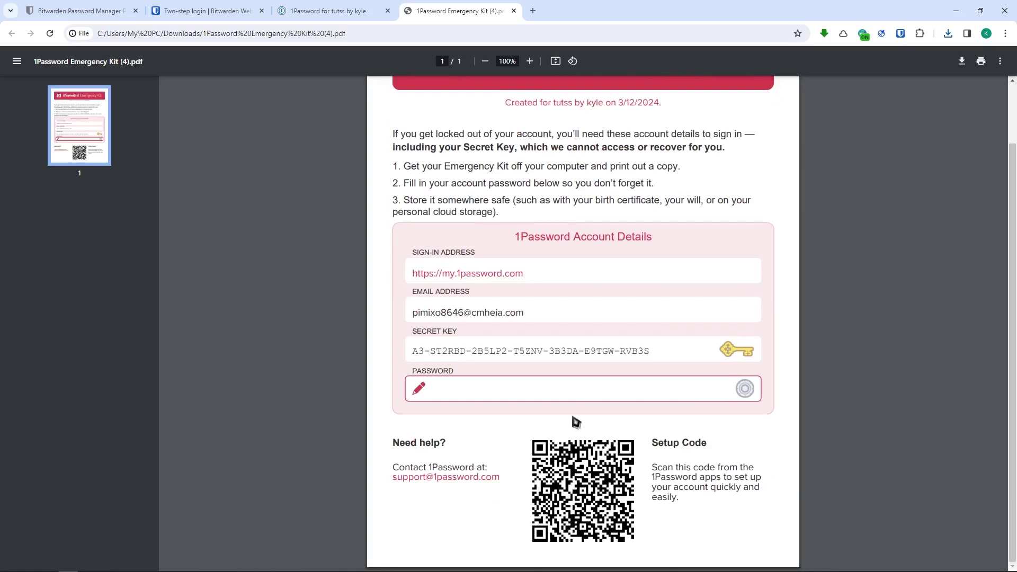
{"action": "left_click", "coordinate": [513, 11]}
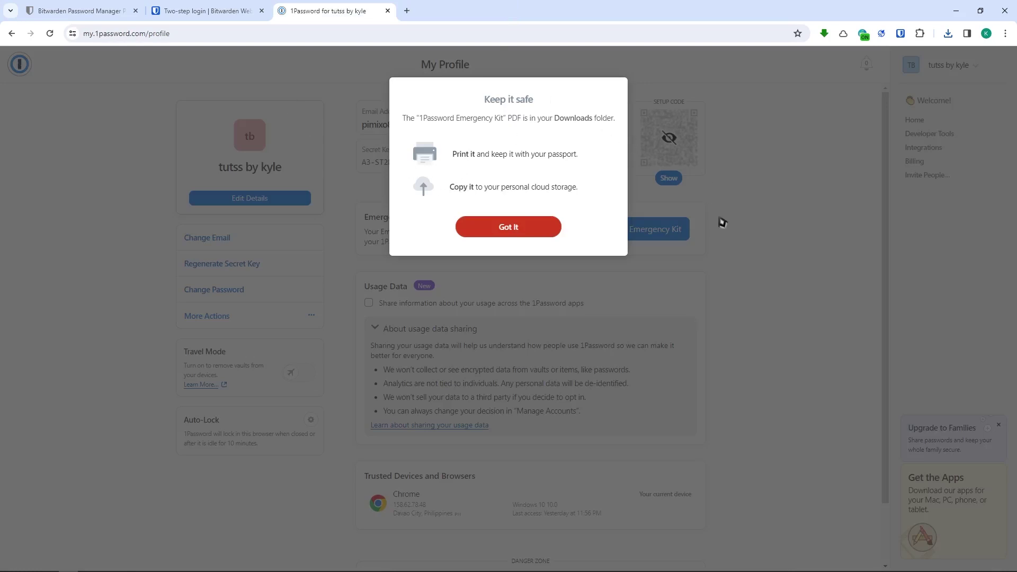
- Compare Bitwarden's two-step login page with the 1Password Emergency Kit notice, and dismiss the notice
{"action": "left_click", "coordinate": [216, 10]}
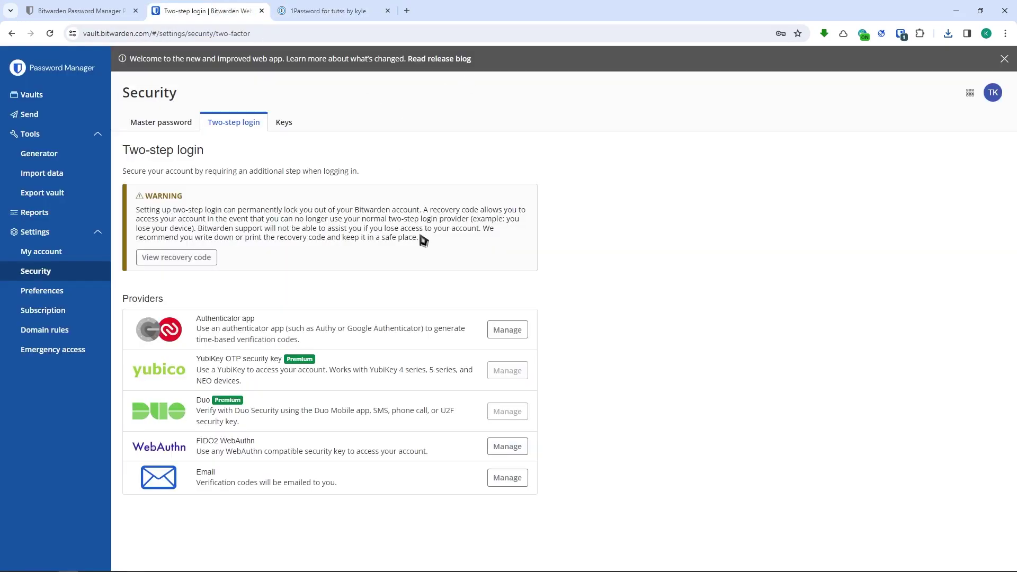
{"action": "left_click", "coordinate": [337, 7]}
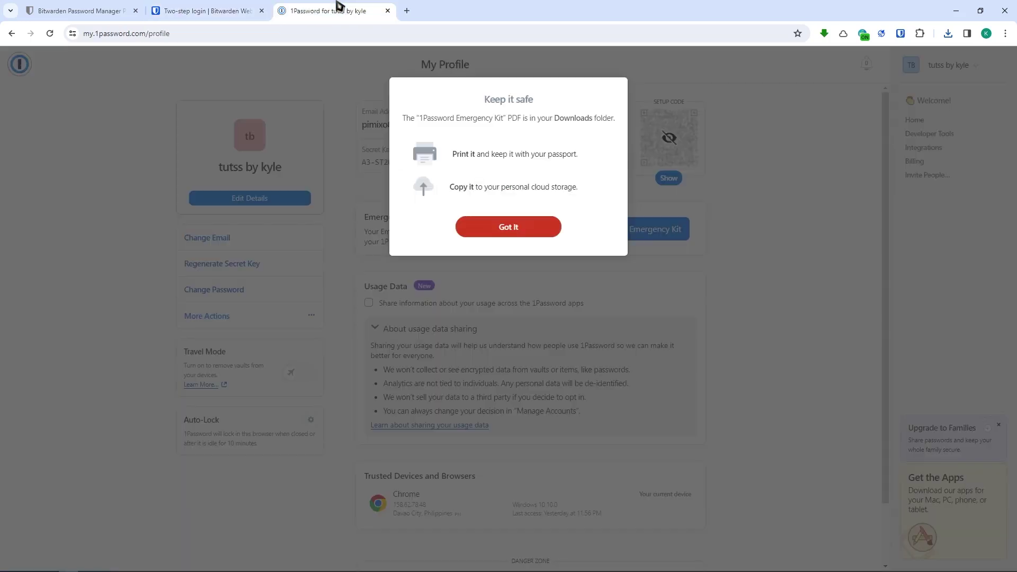
{"action": "left_click", "coordinate": [217, 7]}
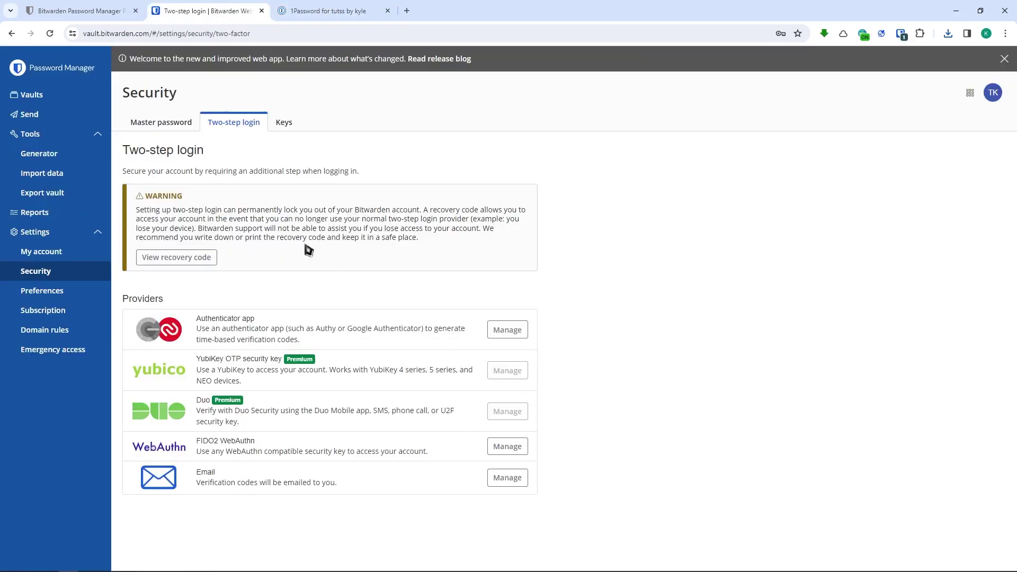
{"action": "left_click", "coordinate": [339, 9]}
{"action": "left_click", "coordinate": [502, 233]}
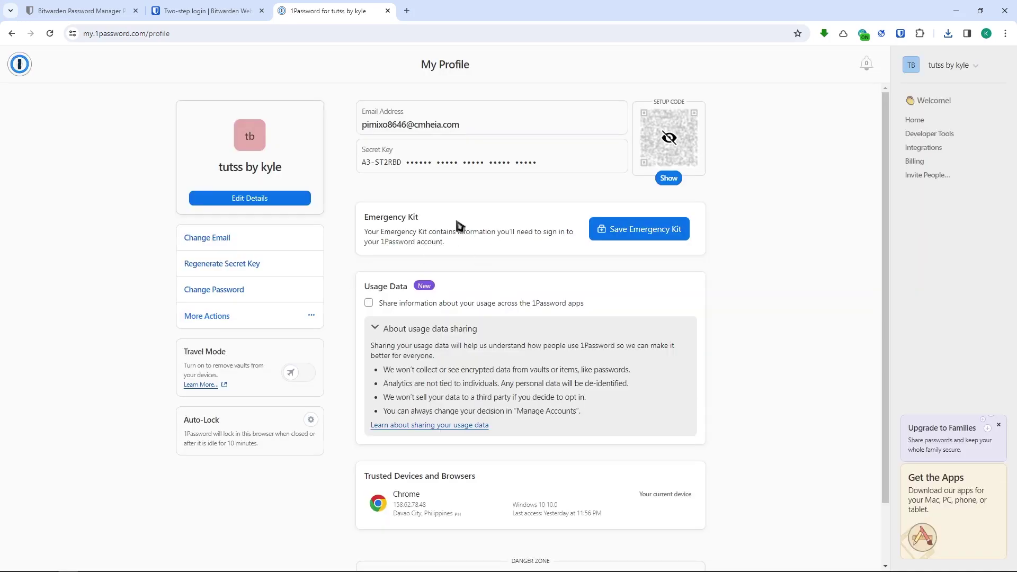
{"action": "mouse_move", "coordinate": [382, 141]}
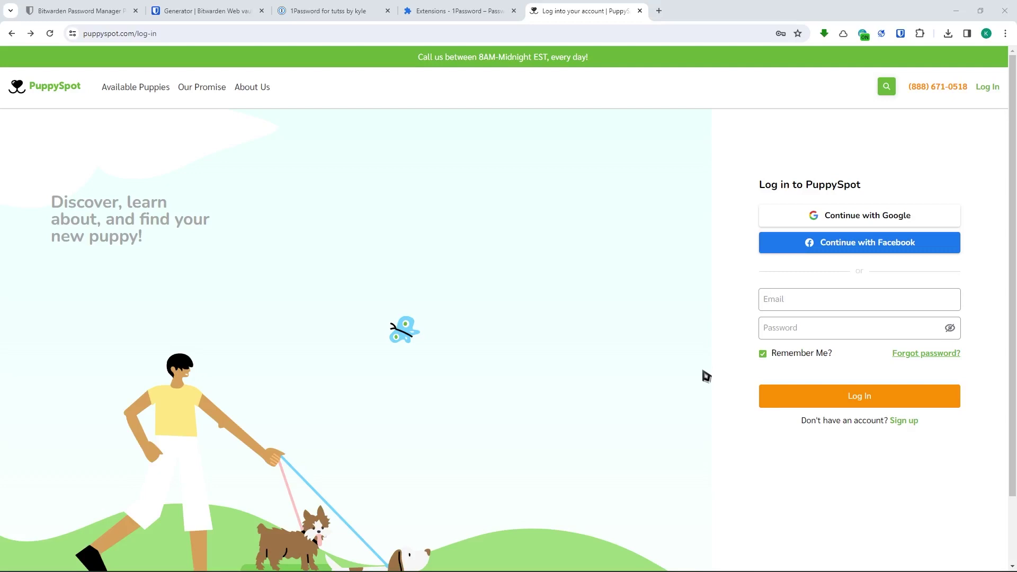
- View Bitwarden's password generator and the 1Password account, and return to the PuppySpot login page without using the autofill suggestion
{"action": "left_click", "coordinate": [215, 11]}
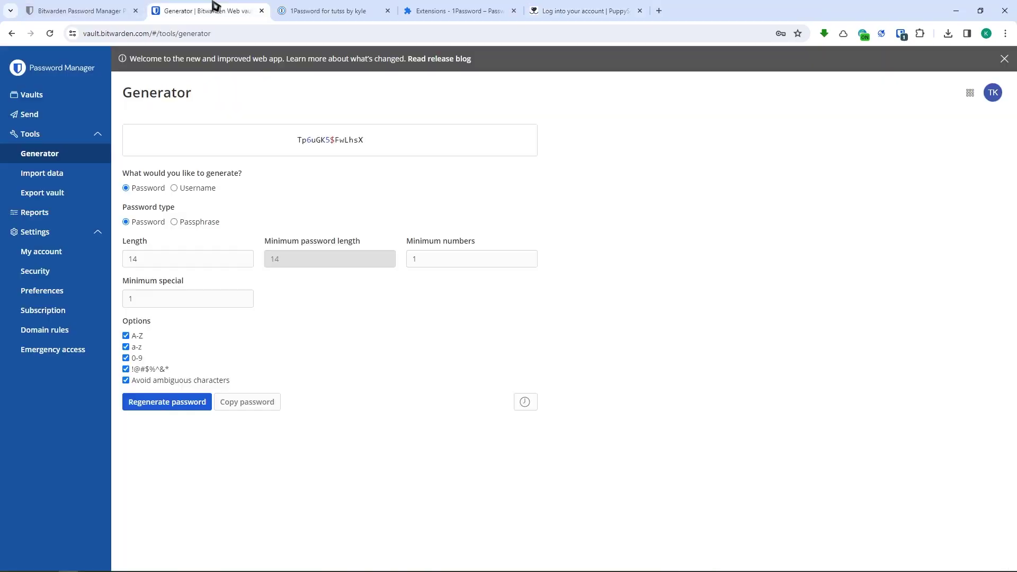
{"action": "left_click", "coordinate": [300, 6]}
{"action": "left_click", "coordinate": [604, 7]}
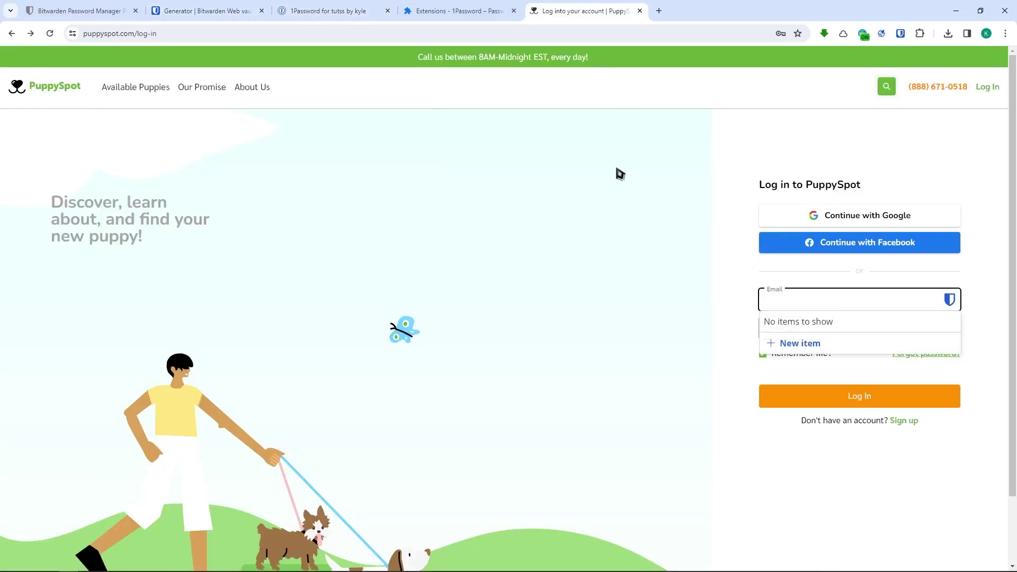
{"action": "left_click", "coordinate": [722, 163]}
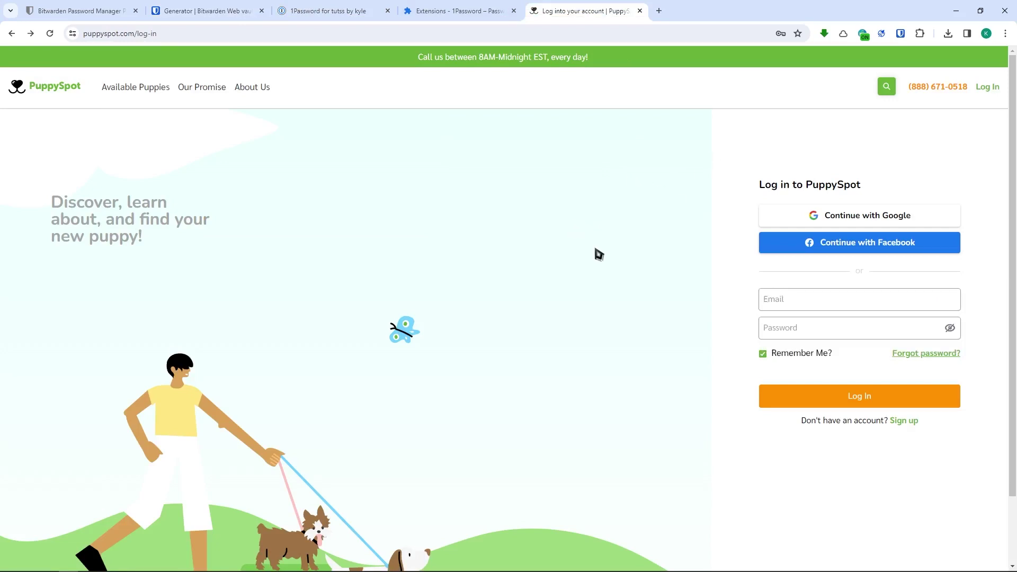
- Open the PuppySpot sign-up form and fill in the first name, last name and email address
{"action": "left_click", "coordinate": [908, 422]}
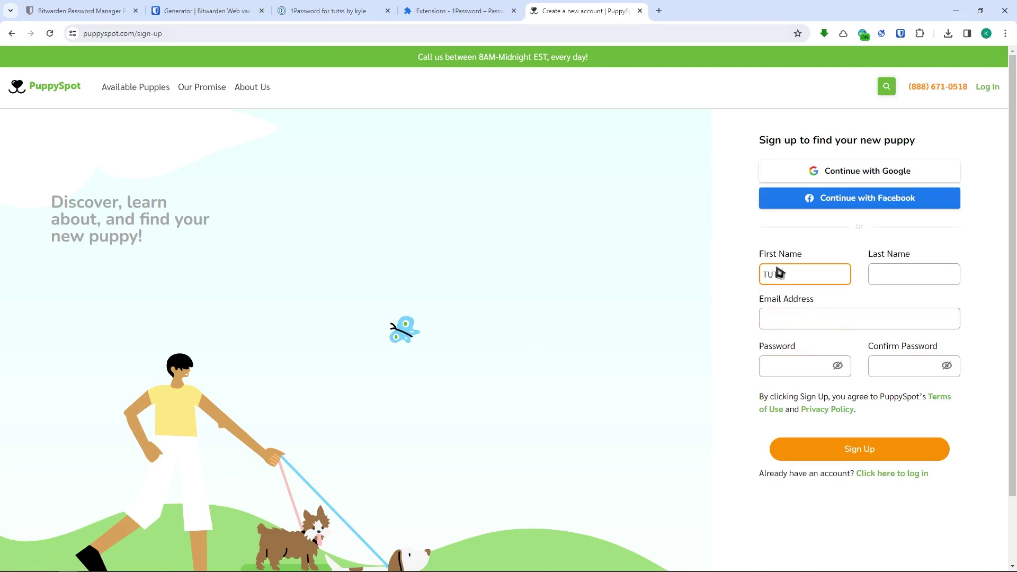
{"action": "key", "text": "Tab"}
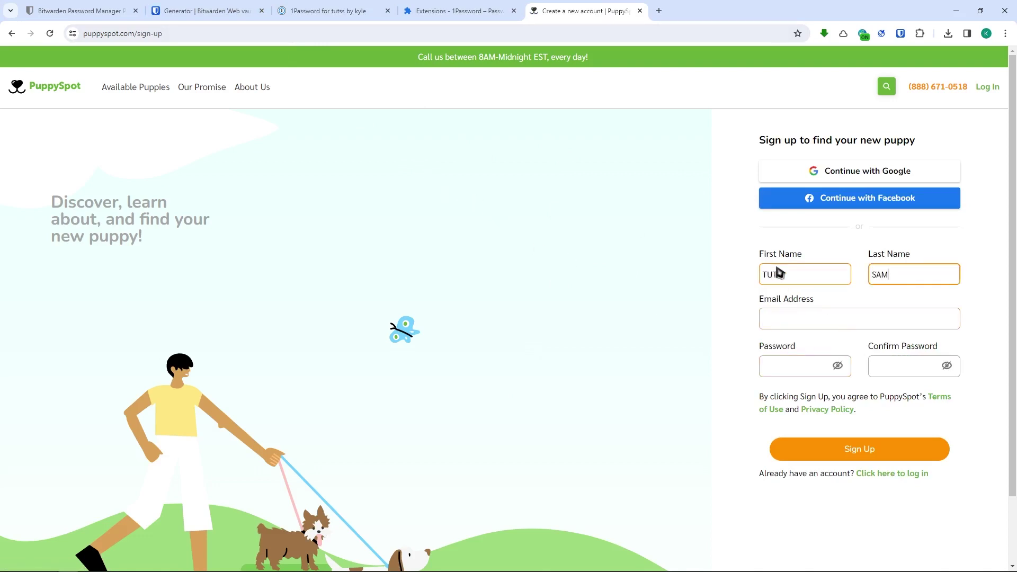
{"action": "left_click", "coordinate": [835, 318]}
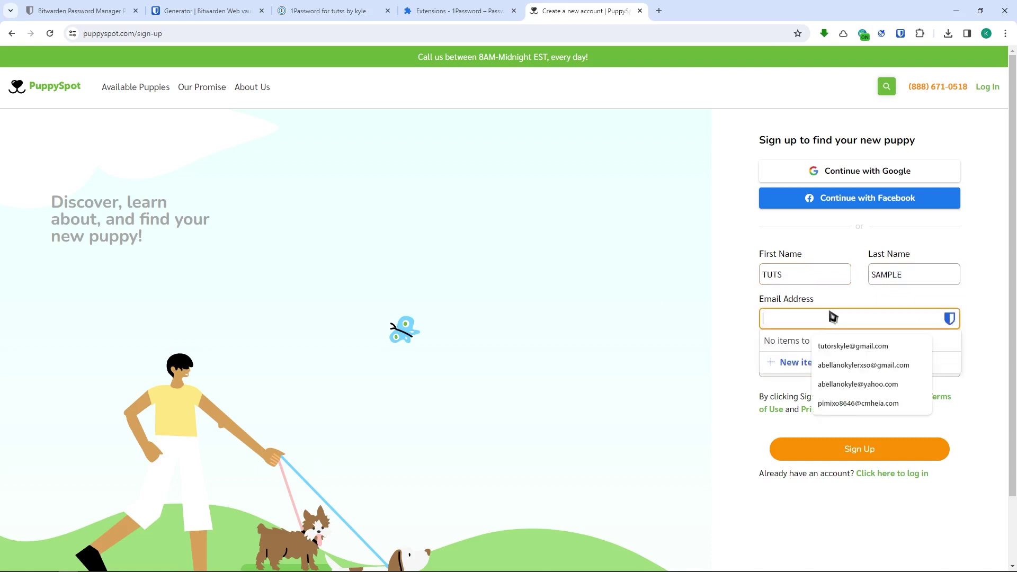
{"action": "right_click", "coordinate": [835, 318]}
{"action": "left_click", "coordinate": [681, 144]}
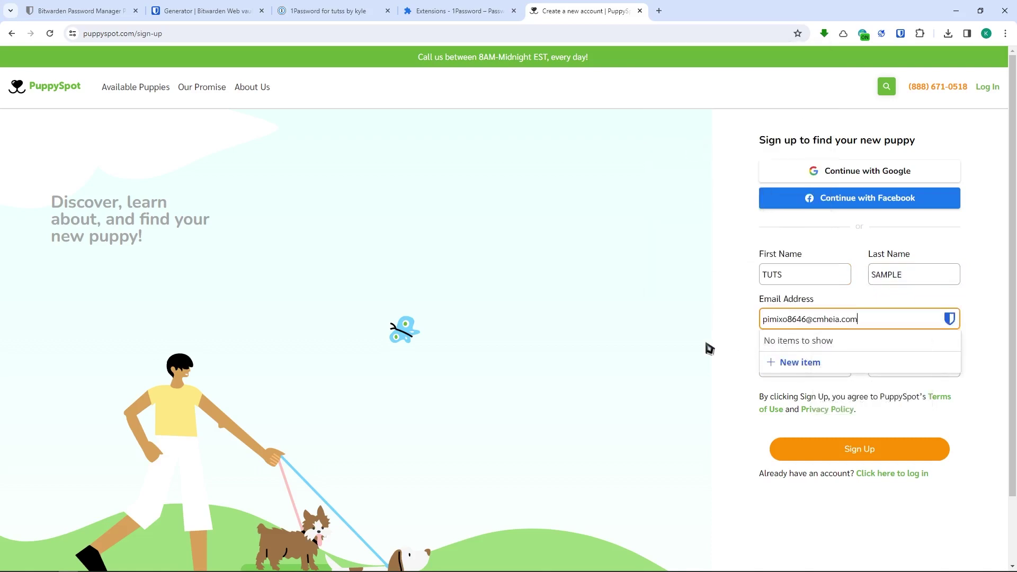
- Start a new Bitwarden login item from the sign-up form's Password field and move its window clear of the form
{"action": "left_click", "coordinate": [789, 367]}
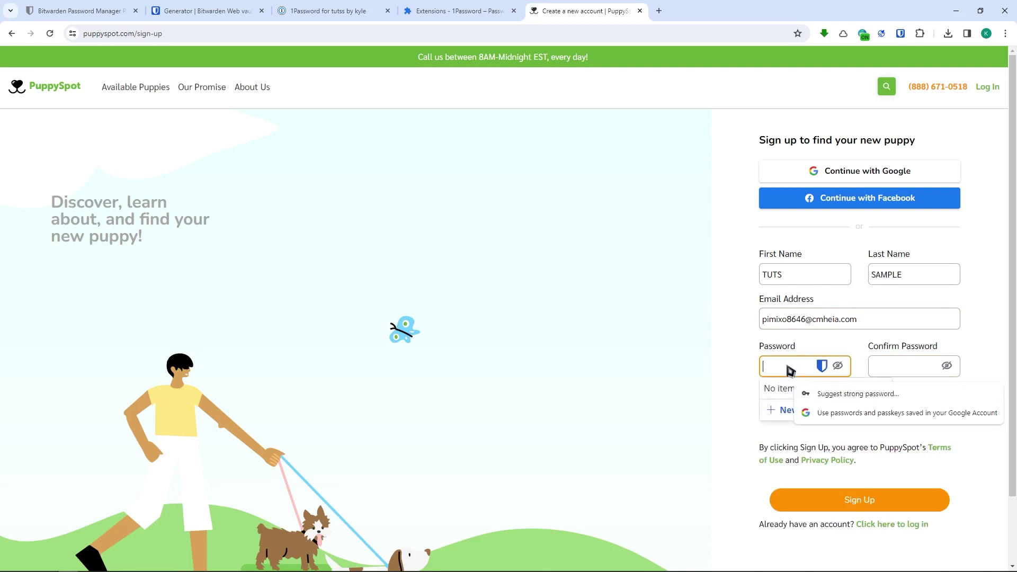
{"action": "left_click", "coordinate": [732, 365]}
{"action": "left_click", "coordinate": [800, 374]}
{"action": "left_click", "coordinate": [820, 366]}
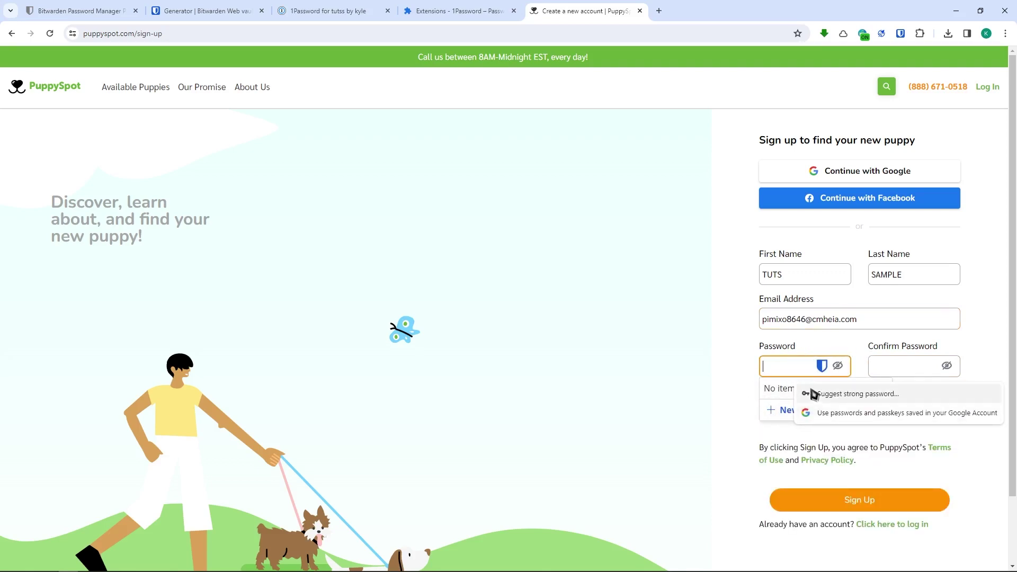
{"action": "left_click", "coordinate": [823, 365]}
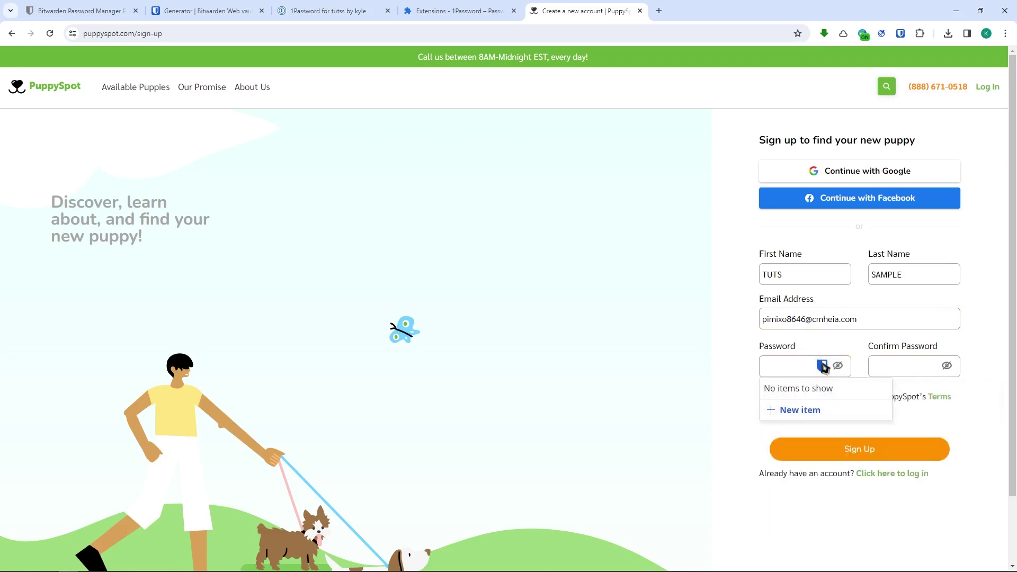
{"action": "left_click", "coordinate": [800, 411]}
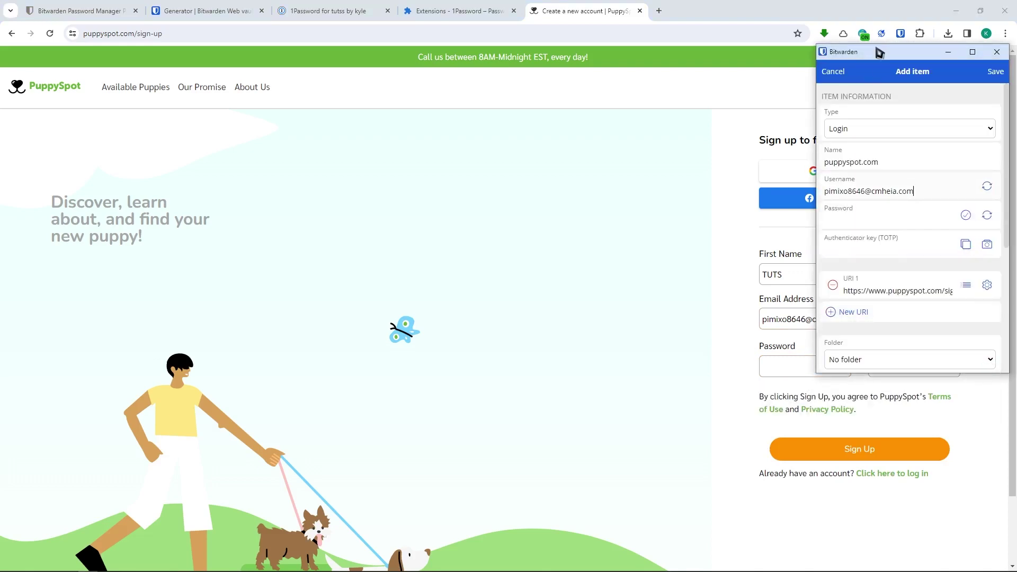
{"action": "left_click_drag", "start_coordinate": [875, 52], "coordinate": [434, 153]}
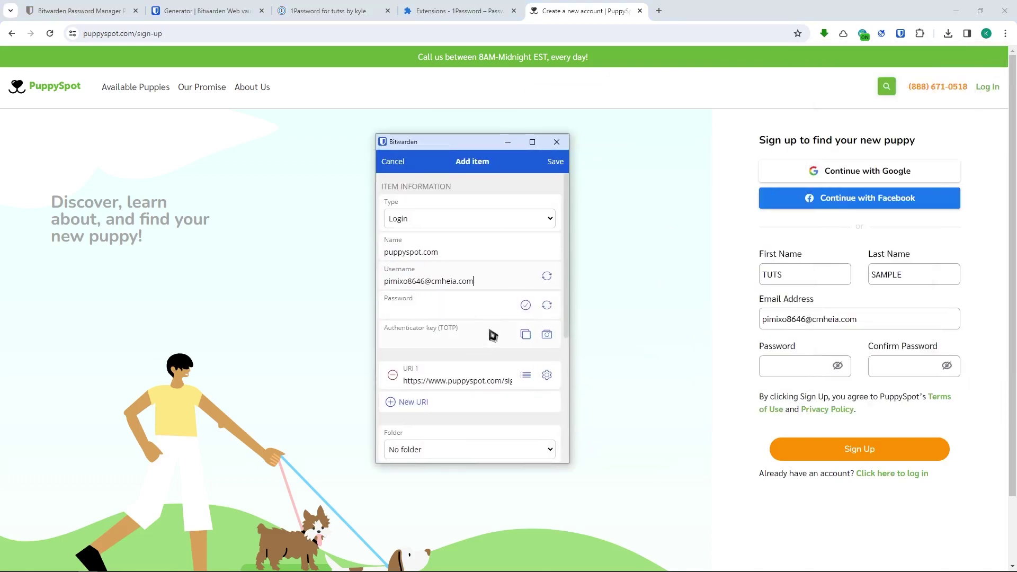
- Generate a 24-character password for the new Bitwarden item and use it in the item's Password field
{"action": "left_click", "coordinate": [476, 310]}
{"action": "left_click", "coordinate": [548, 306]}
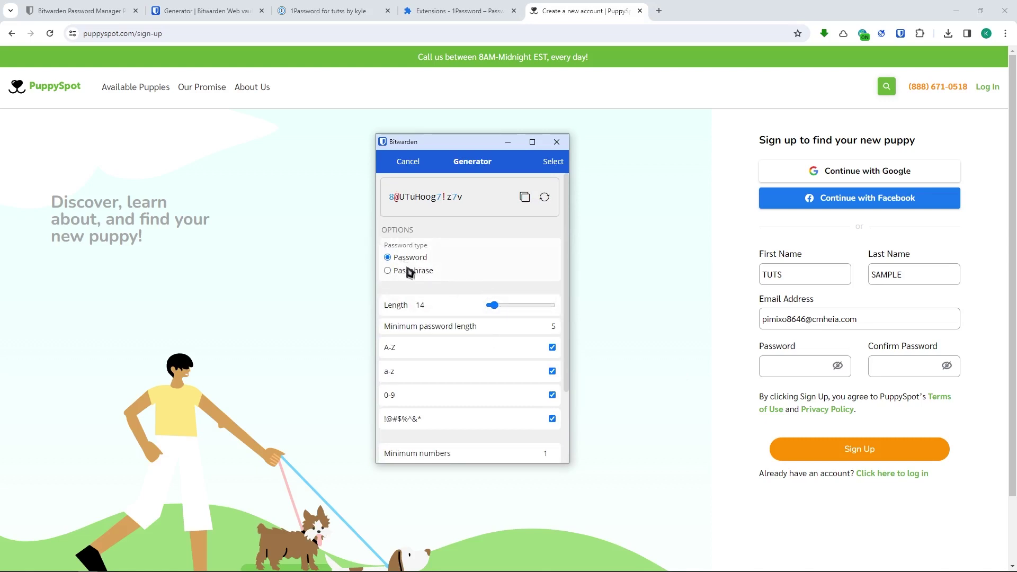
{"action": "left_click_drag", "start_coordinate": [492, 305], "coordinate": [502, 306]}
{"action": "scroll", "coordinate": [493, 318], "scroll_direction": "down", "scroll_amount": 3}
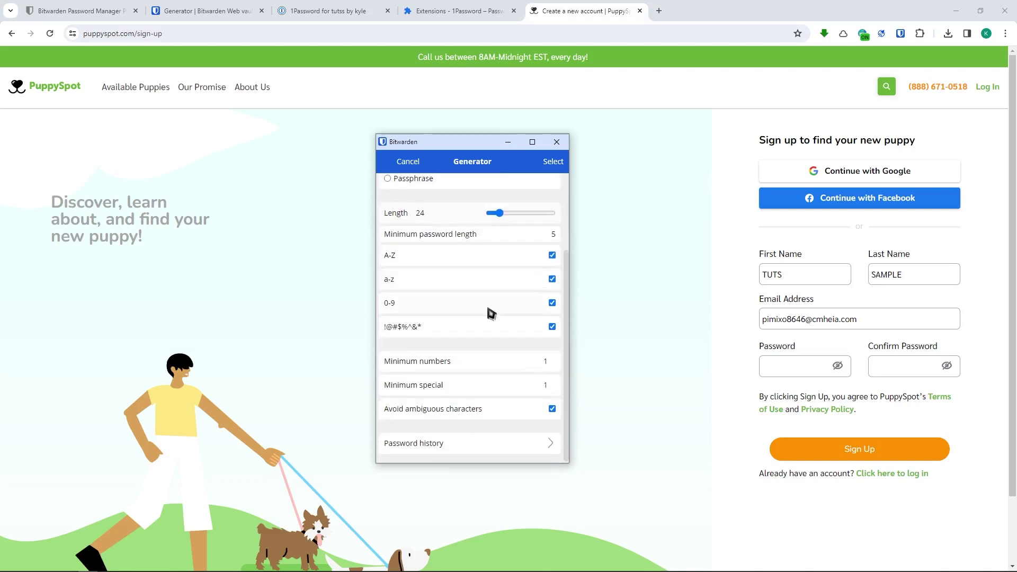
{"action": "scroll", "coordinate": [426, 384], "scroll_direction": "up", "scroll_amount": 3}
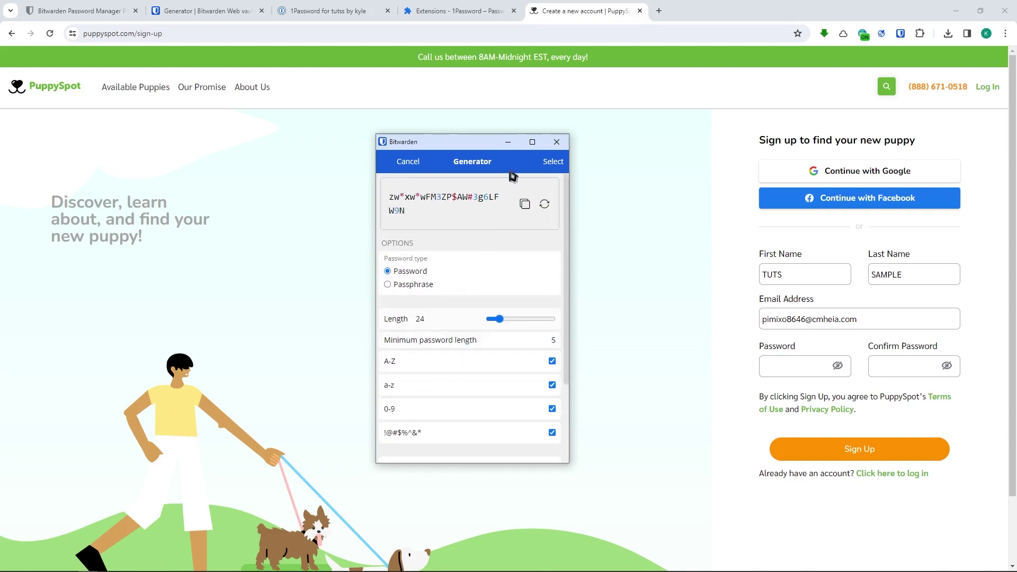
{"action": "left_click", "coordinate": [554, 162]}
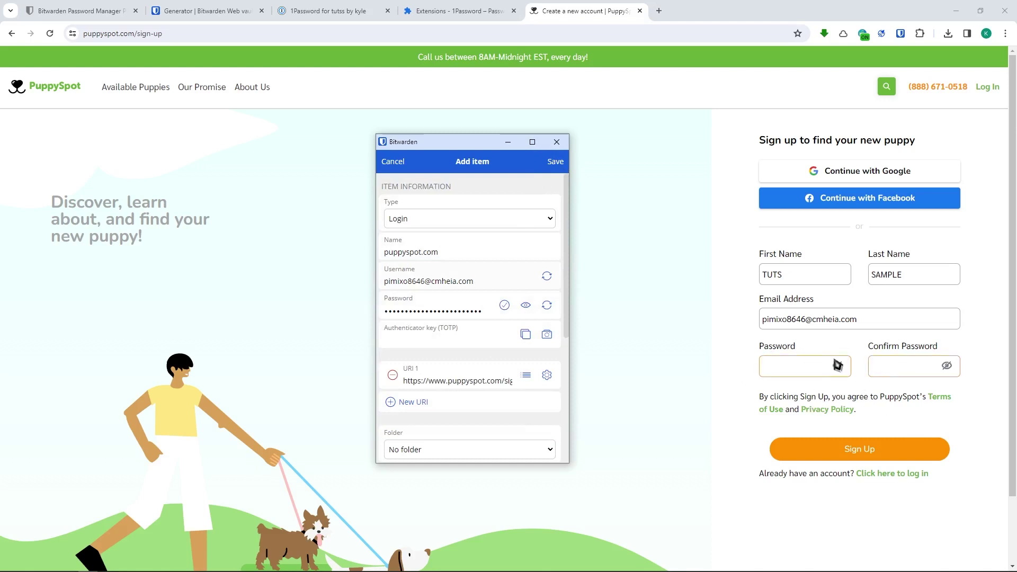
{"action": "double_click", "coordinate": [451, 313]}
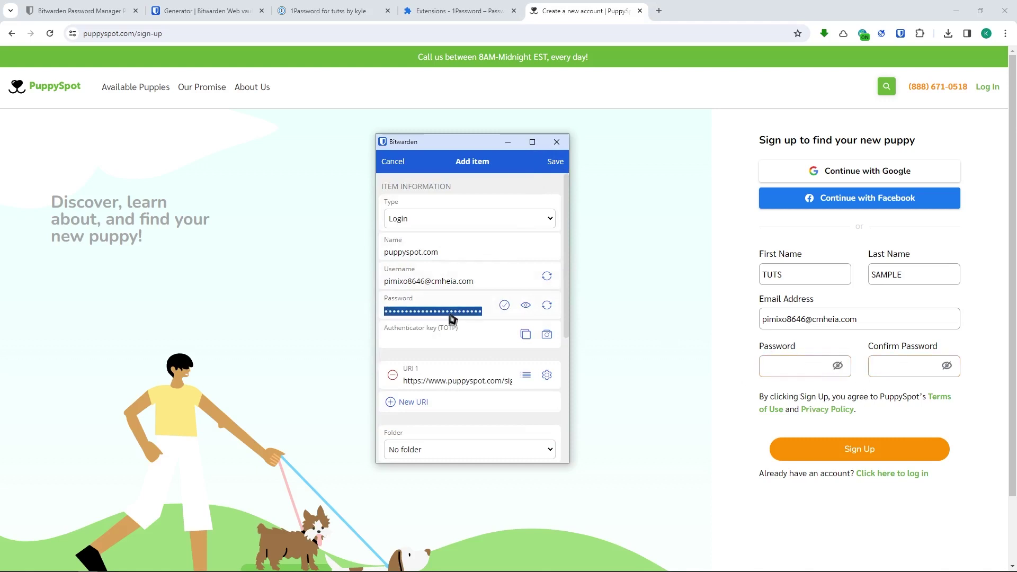
{"action": "right_click", "coordinate": [452, 318]}
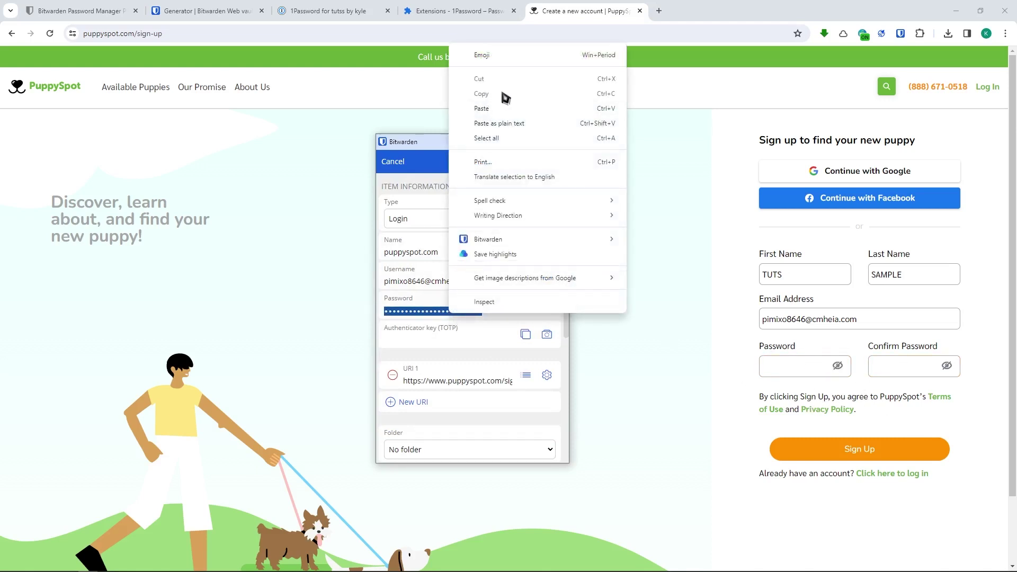
{"action": "left_click", "coordinate": [413, 317]}
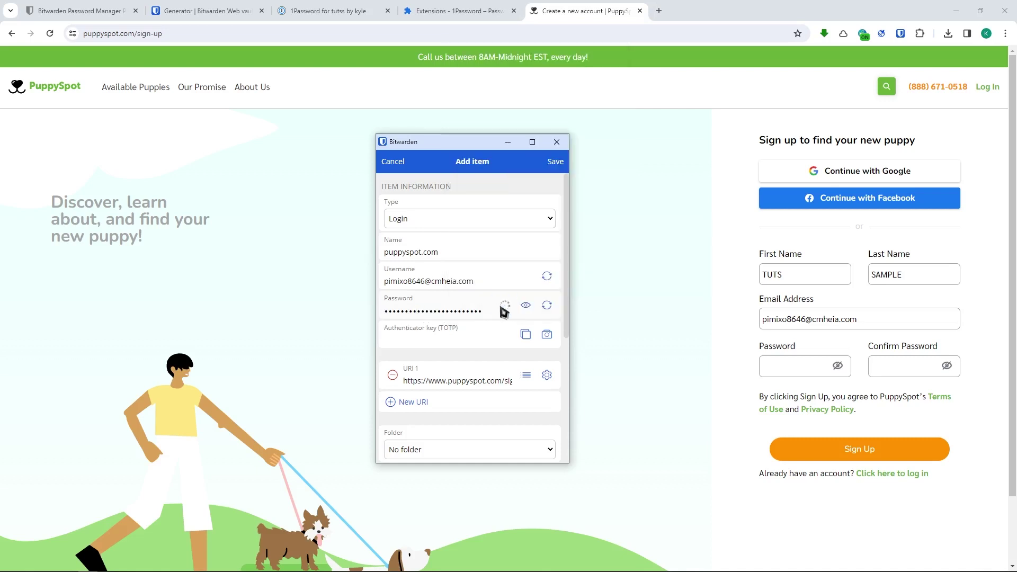
- Reveal the generated password in the new Bitwarden item and copy it
{"action": "left_click", "coordinate": [525, 305]}
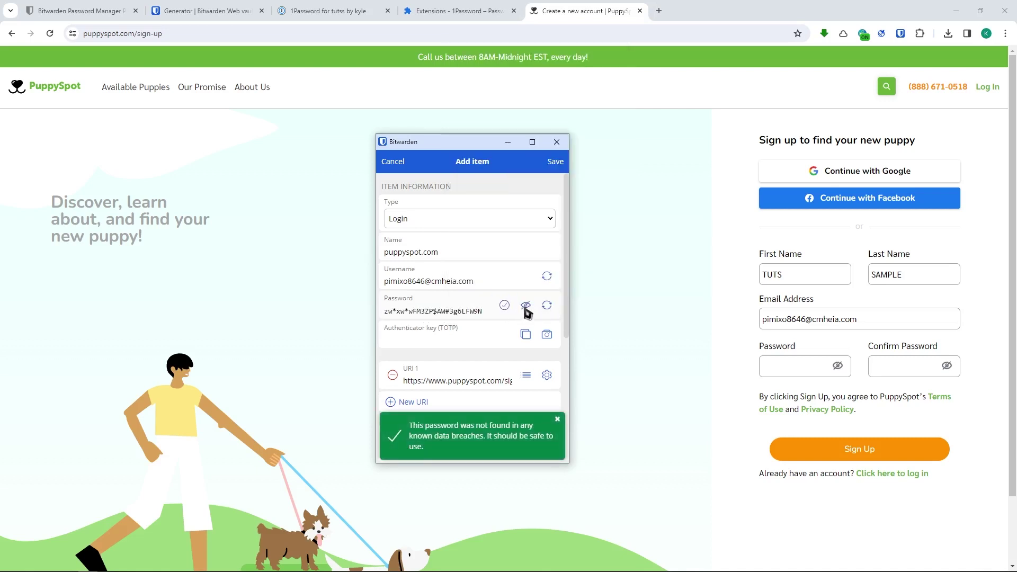
{"action": "triple_click", "coordinate": [456, 315]}
{"action": "right_click", "coordinate": [451, 318]}
{"action": "left_click", "coordinate": [467, 90]}
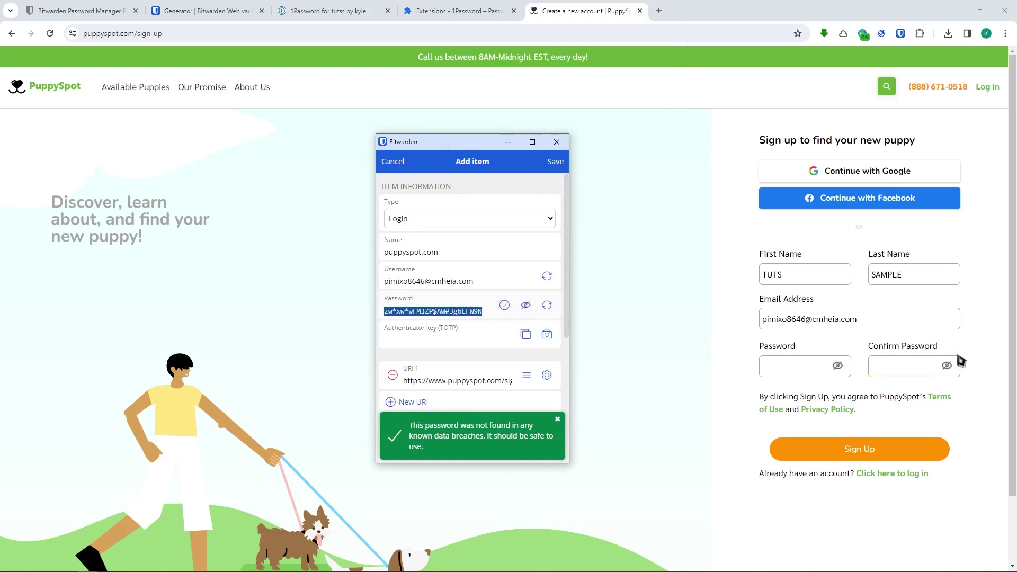
- Paste the copied password into the Password and Confirm Password fields and submit the PuppySpot sign-up form
{"action": "left_click", "coordinate": [775, 367]}
{"action": "right_click", "coordinate": [774, 369]}
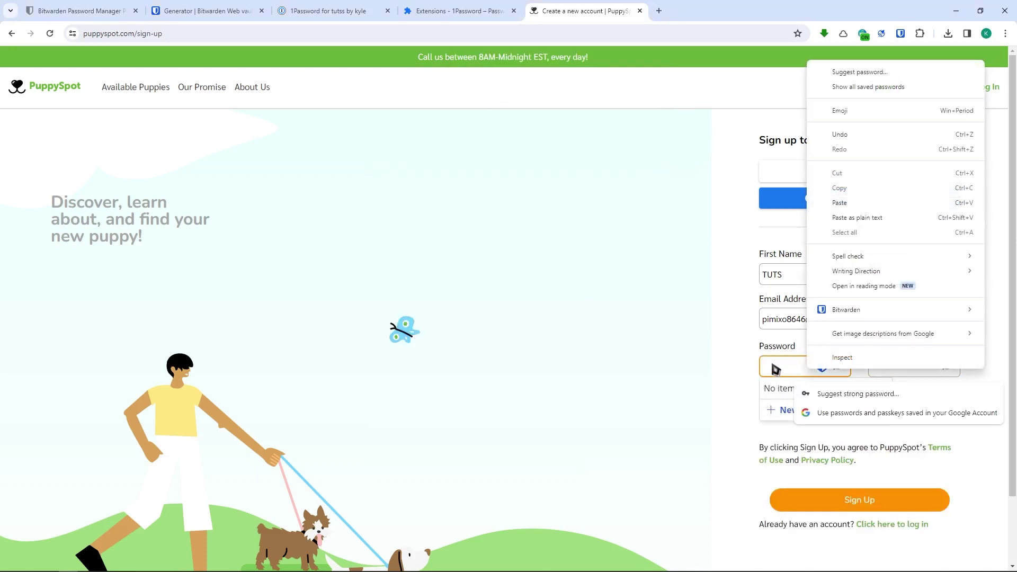
{"action": "left_click", "coordinate": [841, 203]}
{"action": "right_click", "coordinate": [900, 370]}
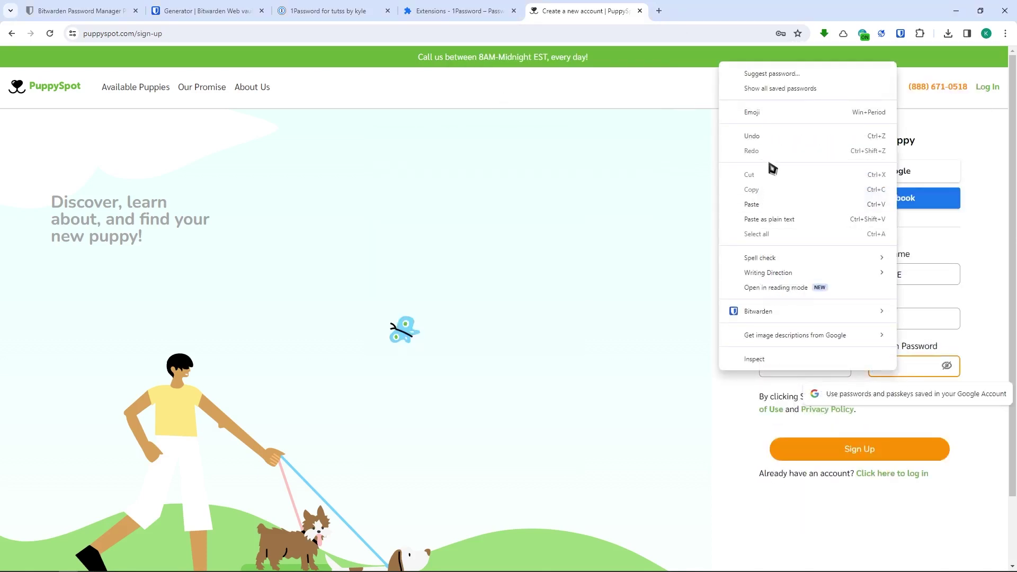
{"action": "left_click", "coordinate": [758, 203]}
{"action": "left_click", "coordinate": [839, 443]}
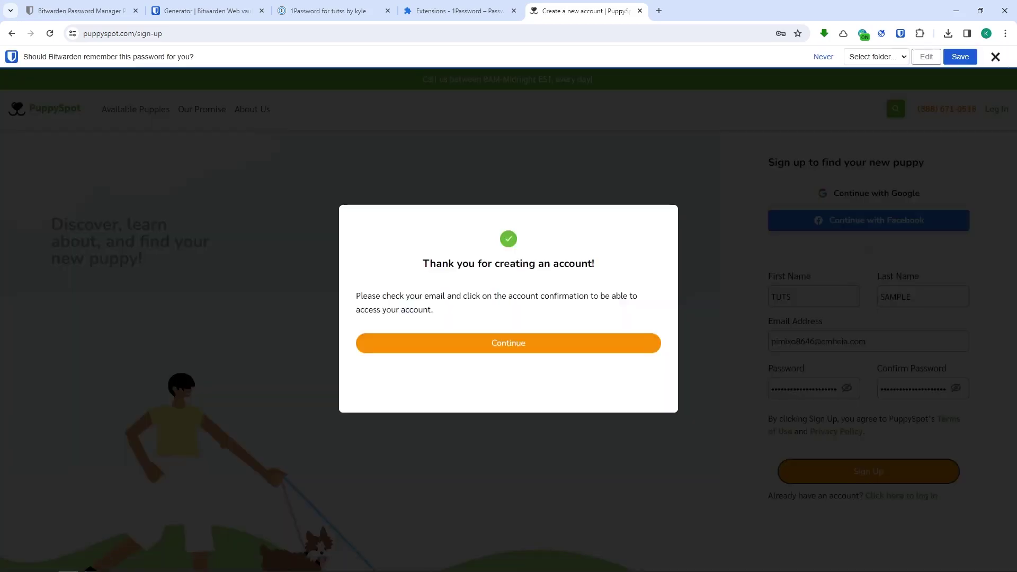
- Save the new puppyspot.com login item in Bitwarden and continue past the PuppySpot account-creation message
{"action": "left_click", "coordinate": [927, 57]}
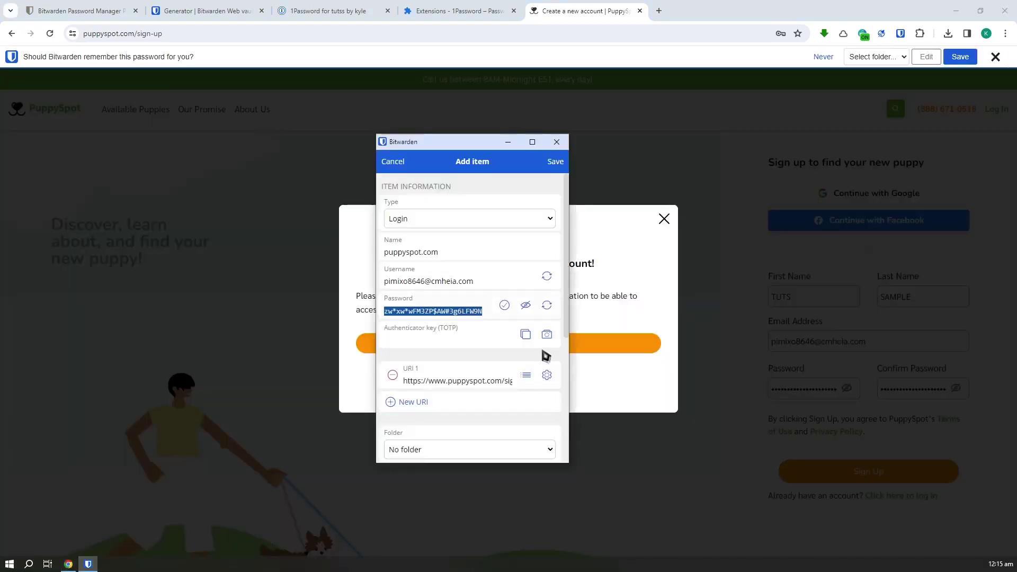
{"action": "left_click", "coordinate": [555, 164]}
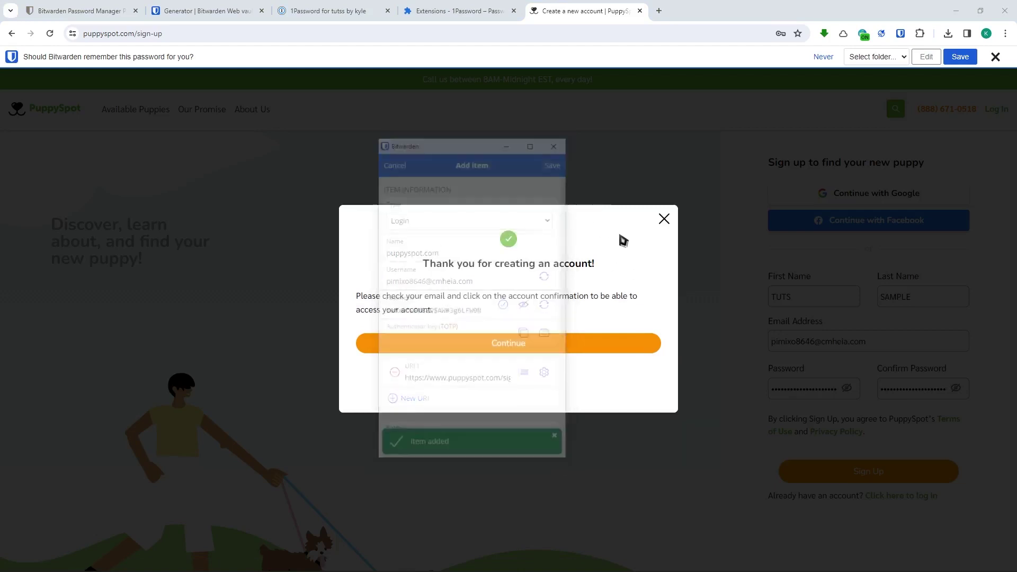
{"action": "left_click", "coordinate": [548, 350]}
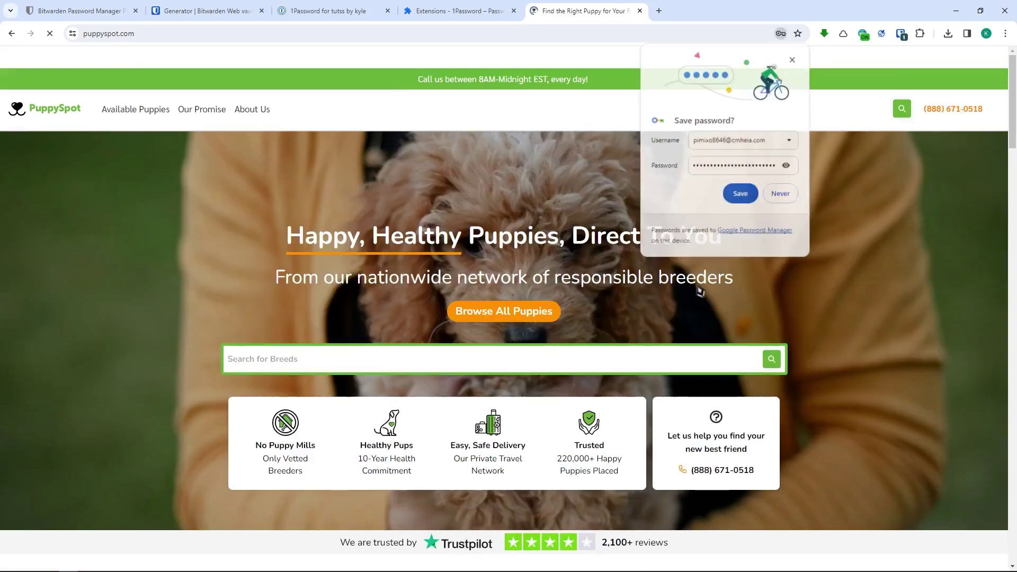
- Dismiss the app-opening prompt, decline browser password saving for PuppySpot and log out of the account
{"action": "left_click", "coordinate": [955, 110]}
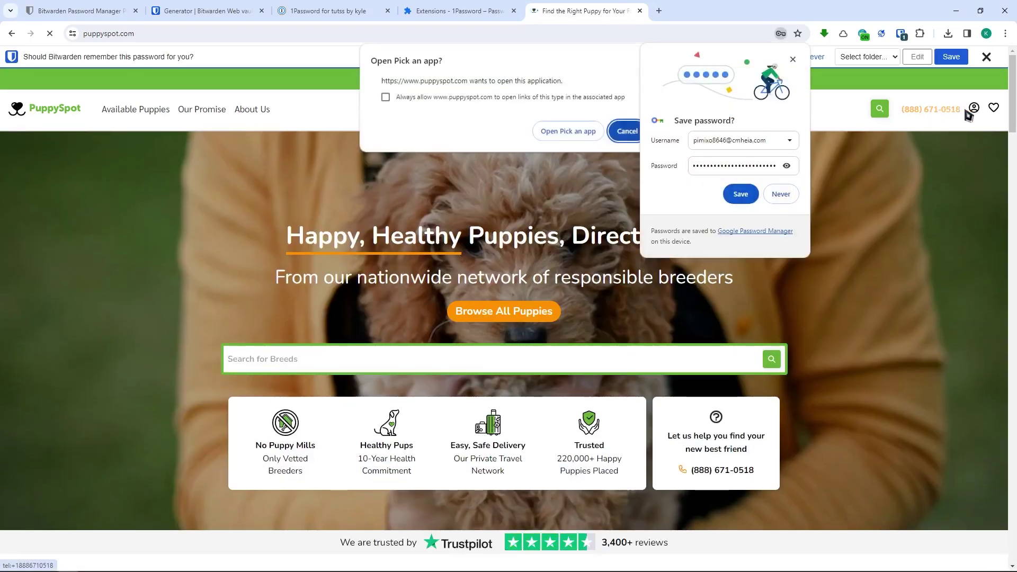
{"action": "left_click", "coordinate": [626, 133]}
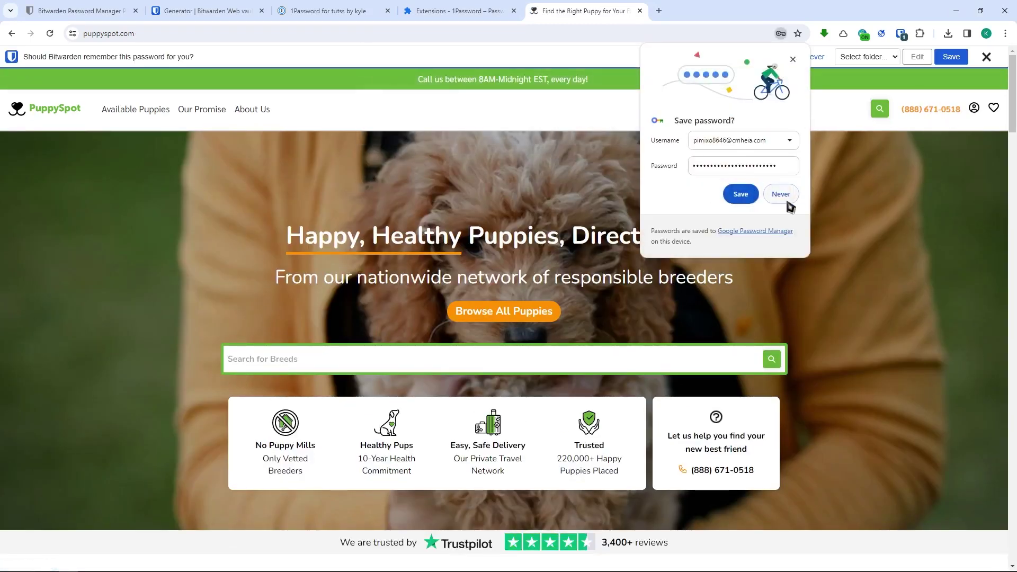
{"action": "left_click", "coordinate": [783, 196]}
{"action": "mouse_move", "coordinate": [975, 109]}
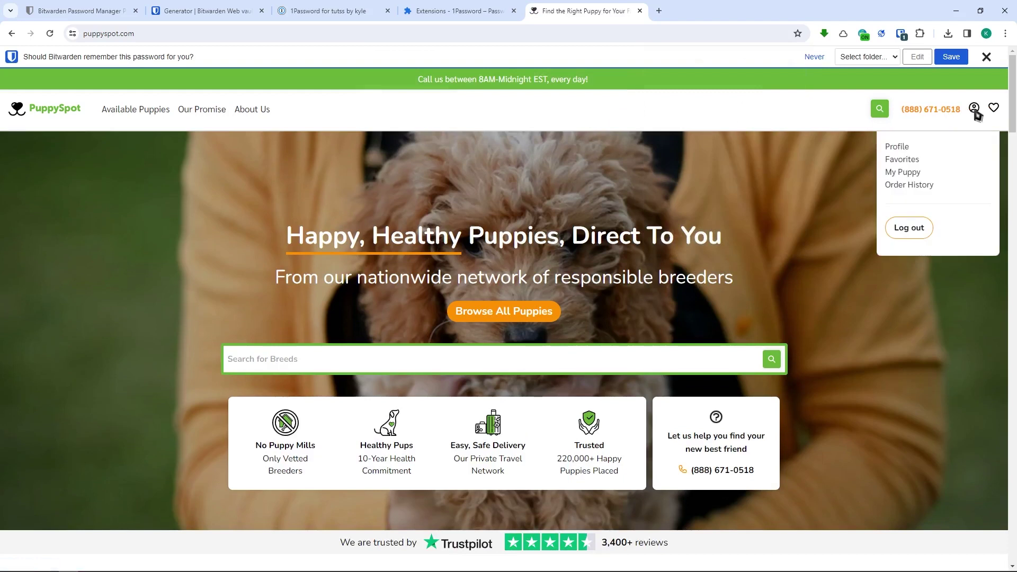
{"action": "left_click", "coordinate": [914, 229]}
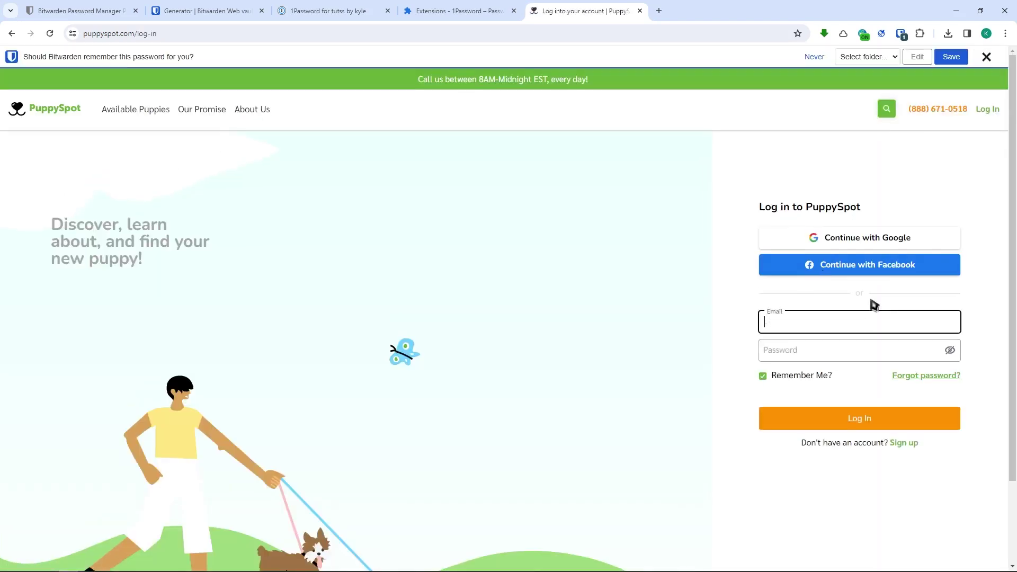
- Fill the PuppySpot Email and Password fields from the saved Bitwarden login and log in
{"action": "left_click", "coordinate": [872, 322]}
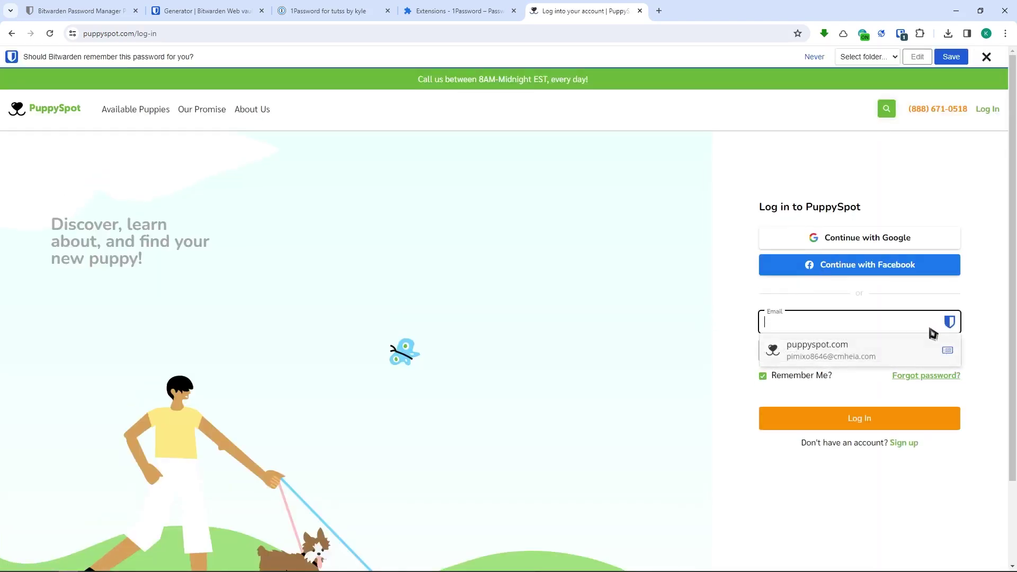
{"action": "left_click", "coordinate": [832, 354]}
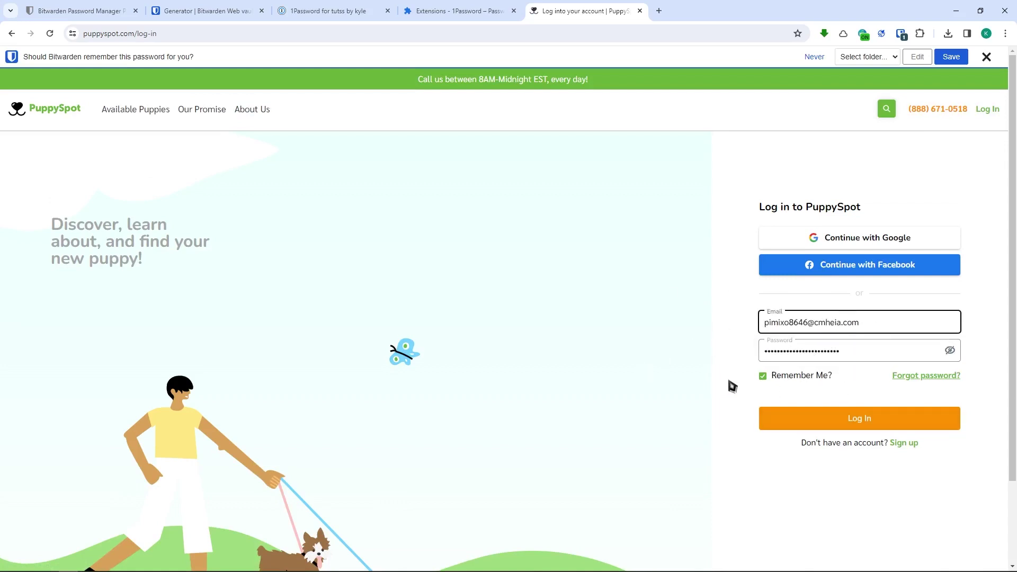
{"action": "left_click", "coordinate": [850, 413]}
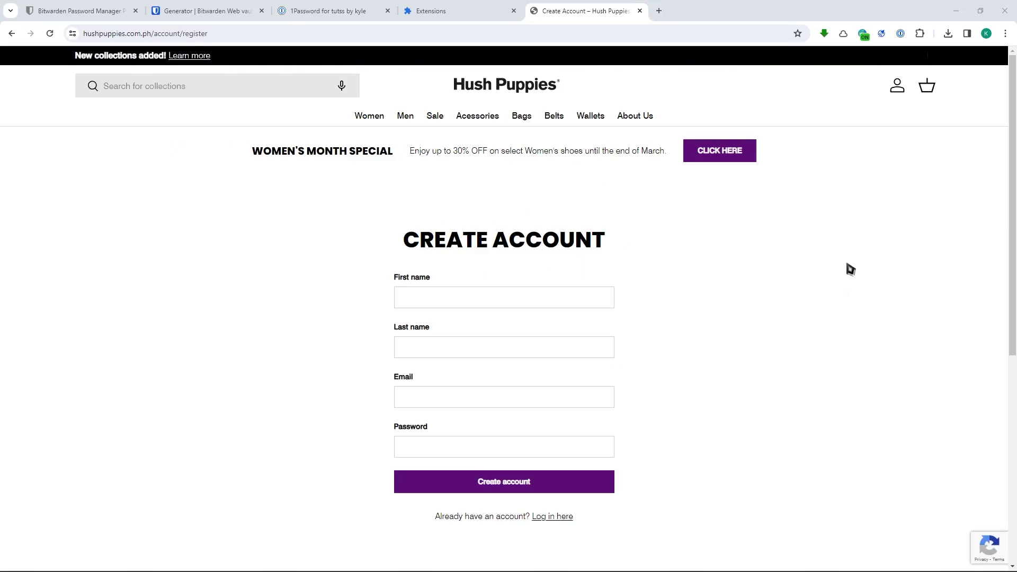
- Fill the first name, last name and email on the Hush Puppies sign-up form from the saved 1Password identity
{"action": "left_click", "coordinate": [409, 302]}
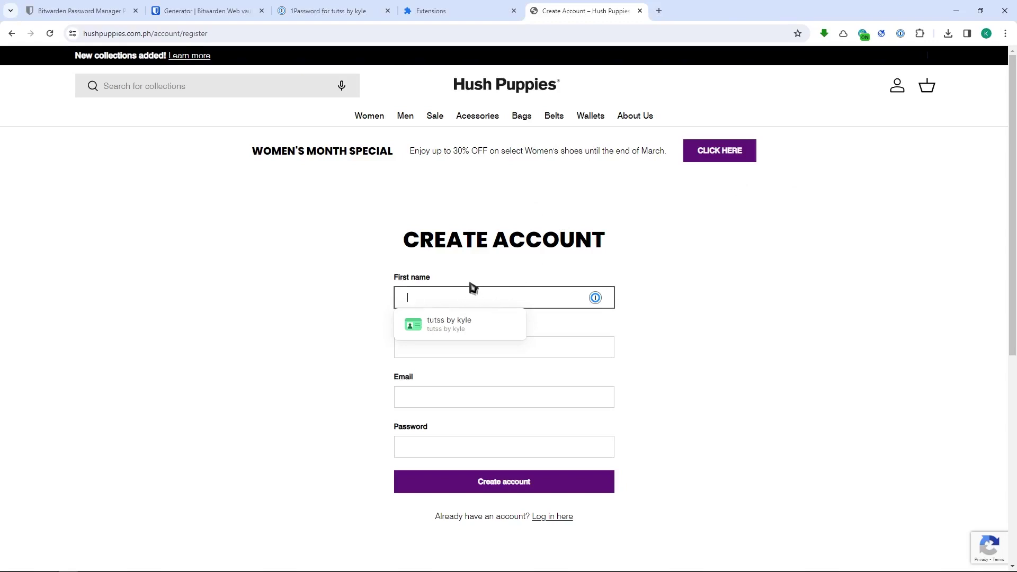
{"action": "left_click", "coordinate": [443, 294]}
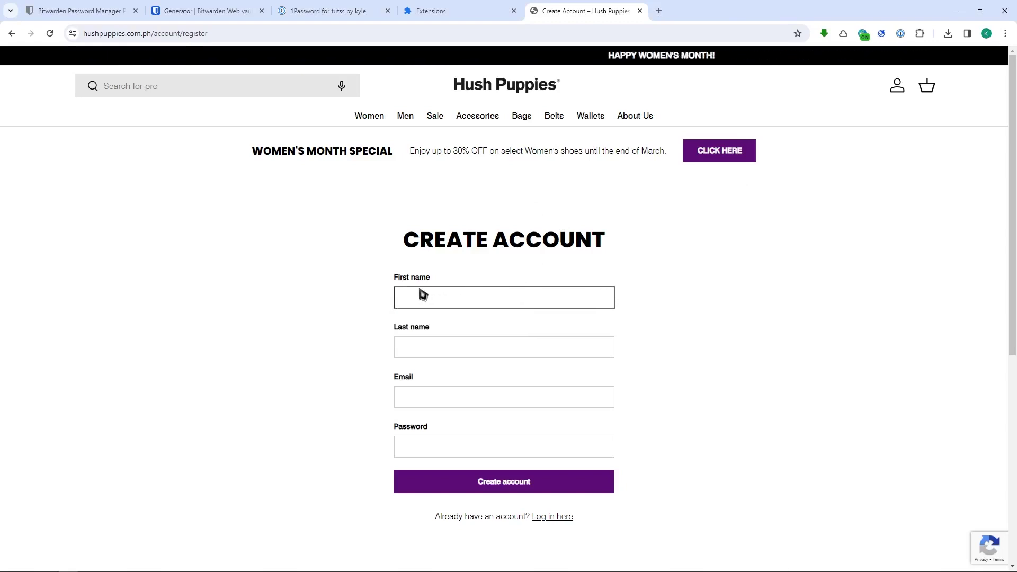
{"action": "left_click", "coordinate": [443, 305]}
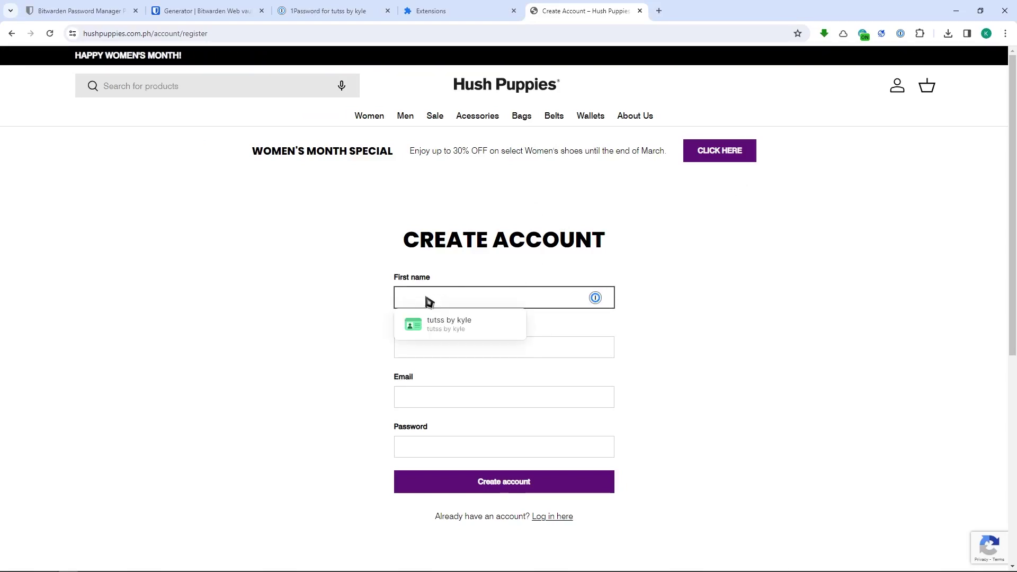
{"action": "left_click", "coordinate": [461, 325]}
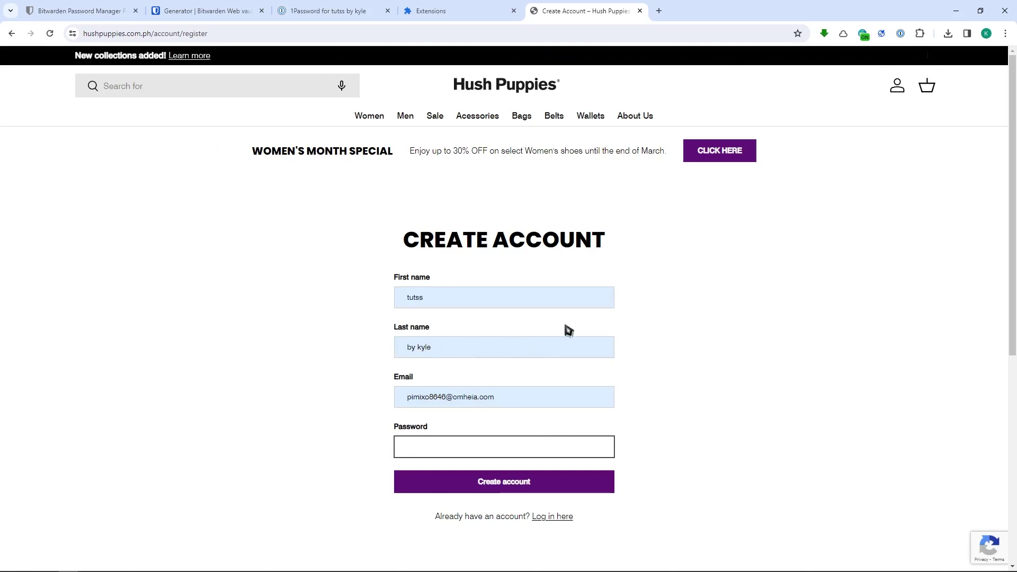
- Check 1Password's password generator for hushpuppies.com.ph and its inline suggestions for the Password and Email fields
{"action": "left_click", "coordinate": [903, 35]}
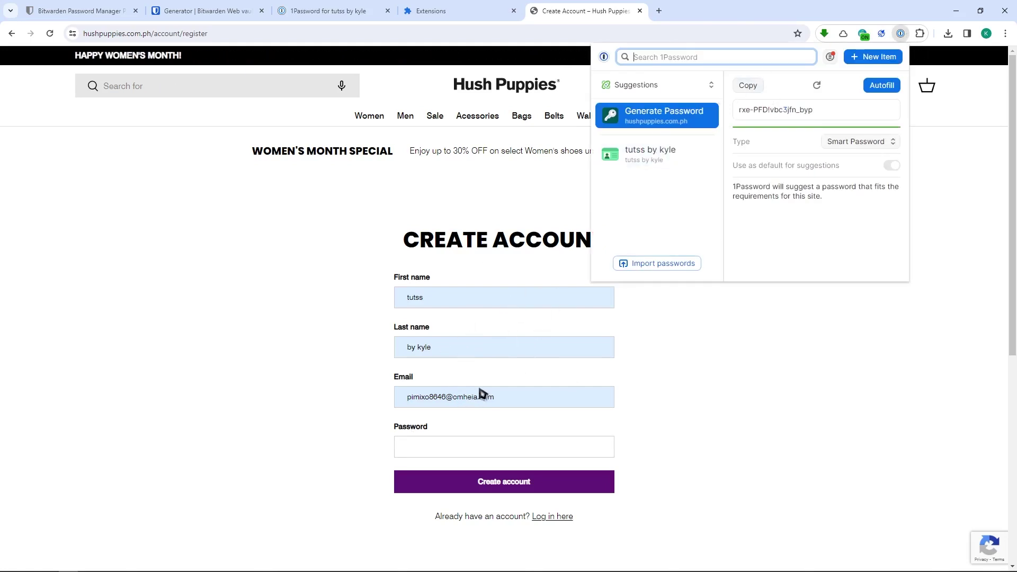
{"action": "left_click", "coordinate": [670, 325]}
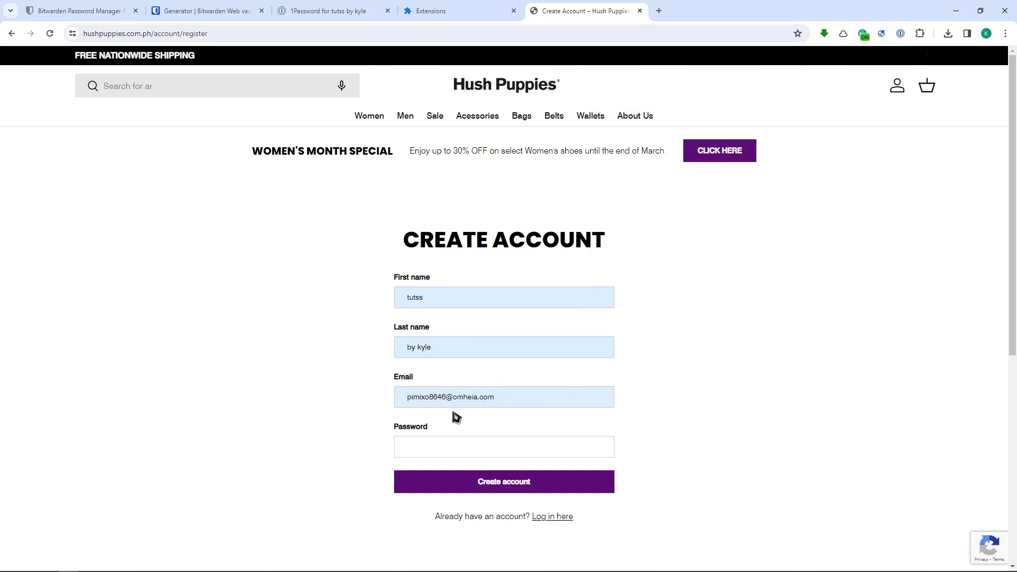
{"action": "left_click", "coordinate": [434, 445]}
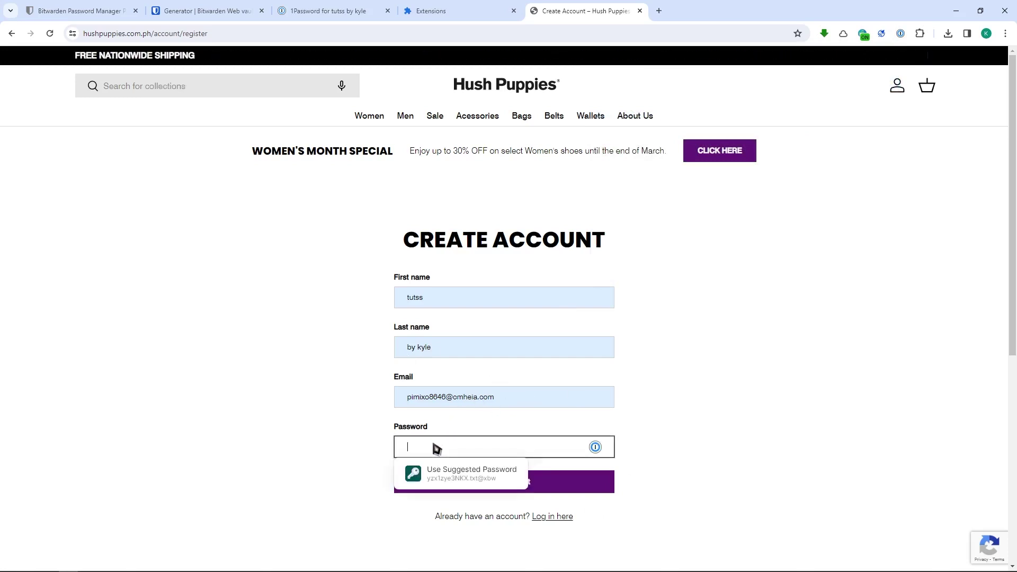
{"action": "left_click_drag", "start_coordinate": [534, 401], "coordinate": [347, 402]}
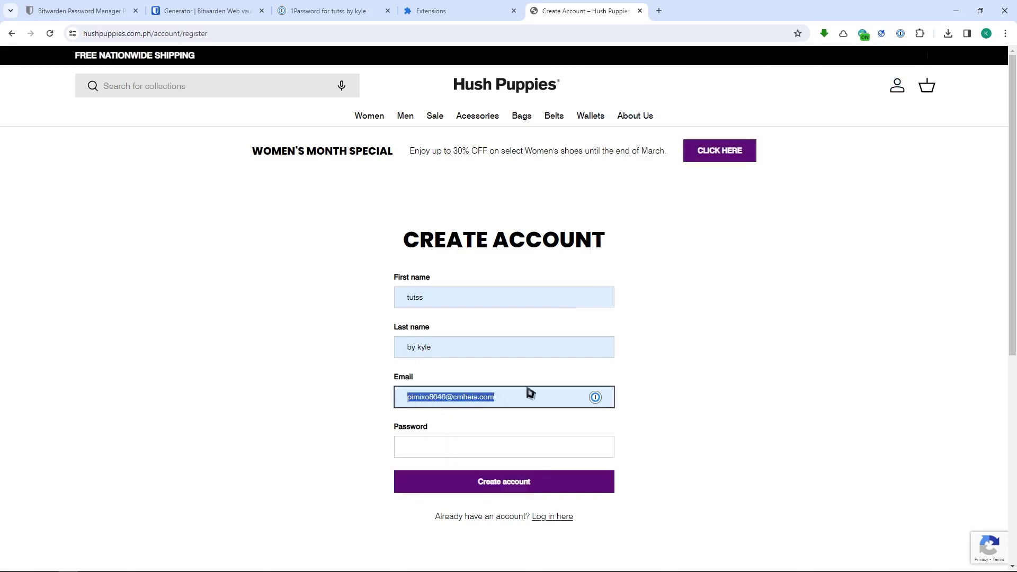
{"action": "left_click", "coordinate": [600, 404]}
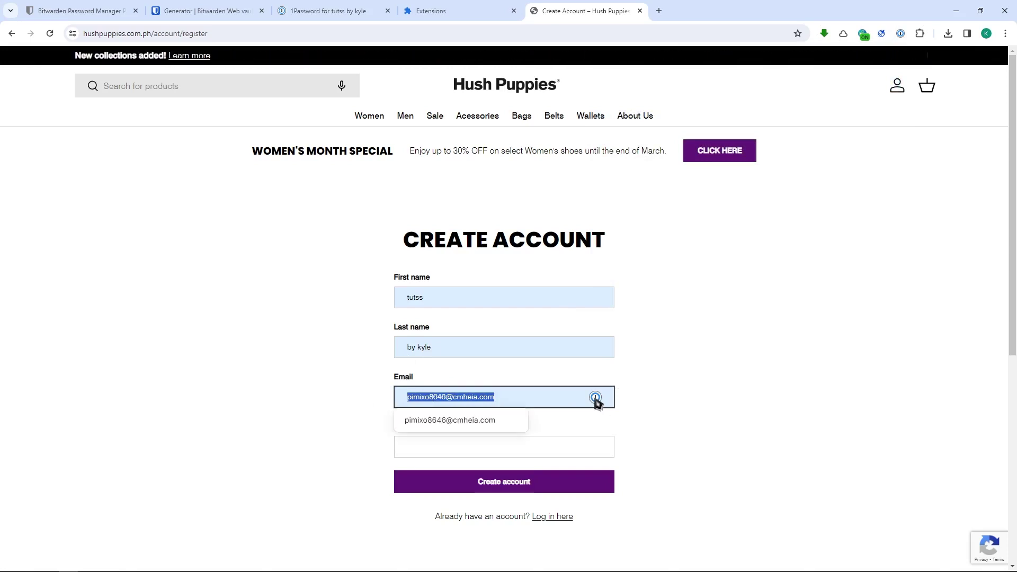
{"action": "left_click", "coordinate": [835, 341]}
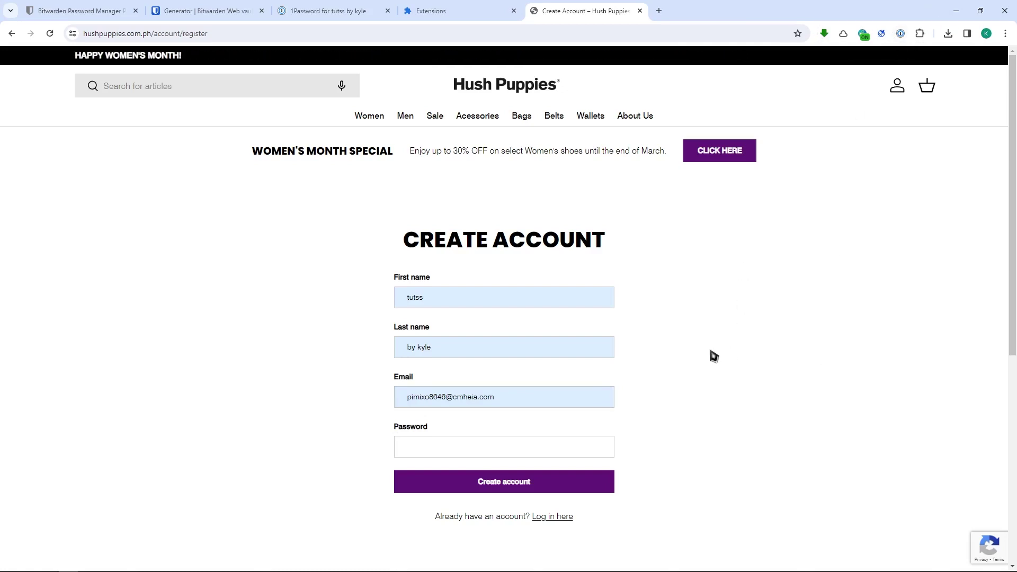
- Fill the Hush Puppies form's Password field with the password suggested by 1Password
{"action": "left_click", "coordinate": [451, 443]}
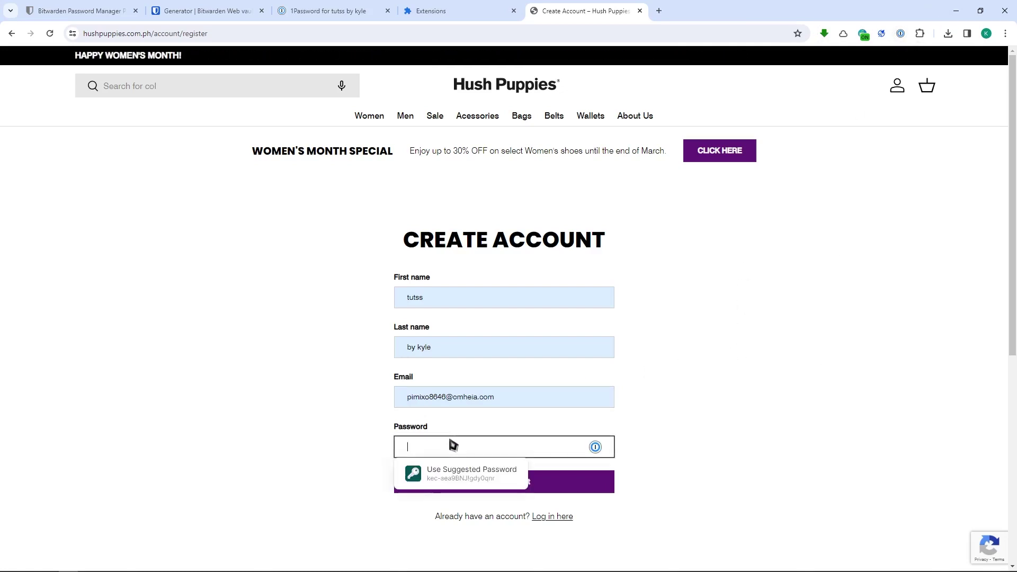
{"action": "left_click", "coordinate": [450, 449]}
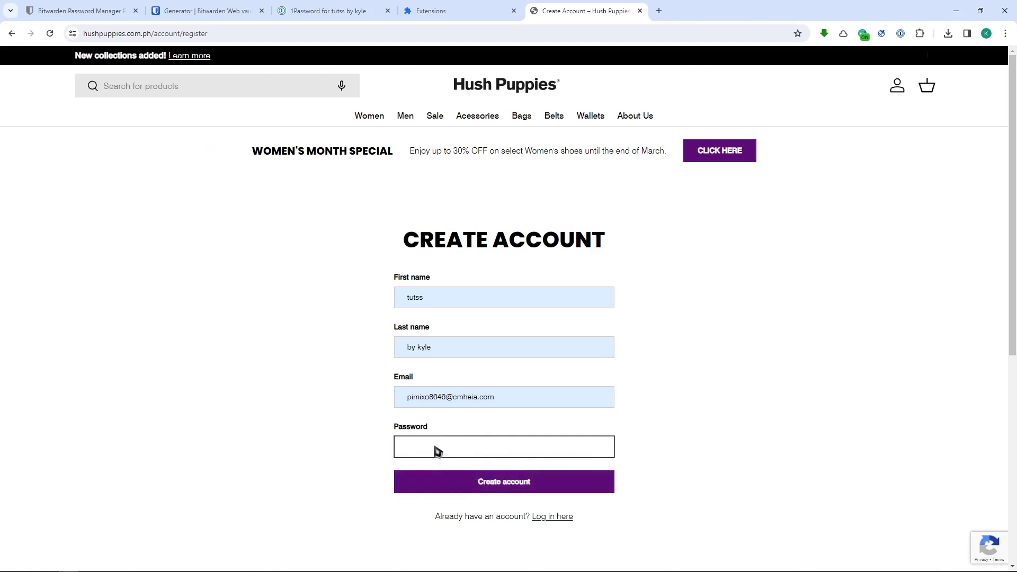
{"action": "left_click", "coordinate": [487, 451]}
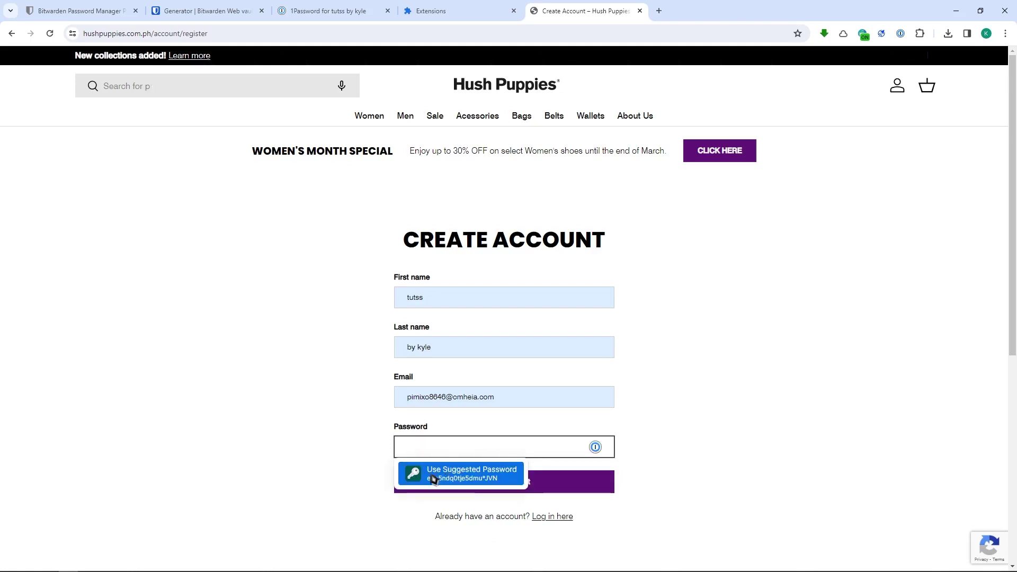
{"action": "left_click", "coordinate": [476, 484]}
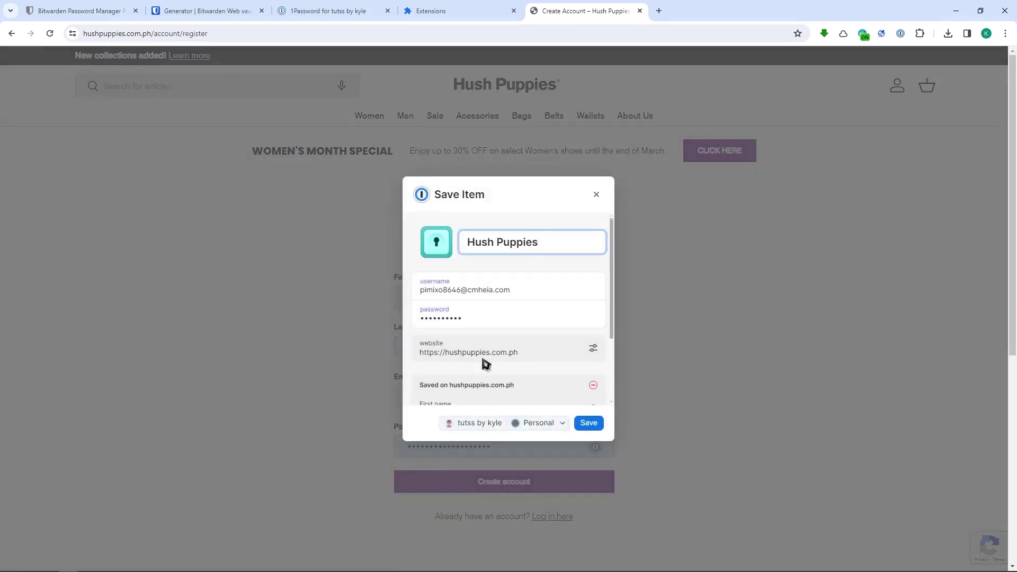
- Review the Hush Puppies item's details, save it to the Personal vault in 1Password and create the Hush Puppies account
{"action": "scroll", "coordinate": [488, 318], "scroll_direction": "up", "scroll_amount": 1}
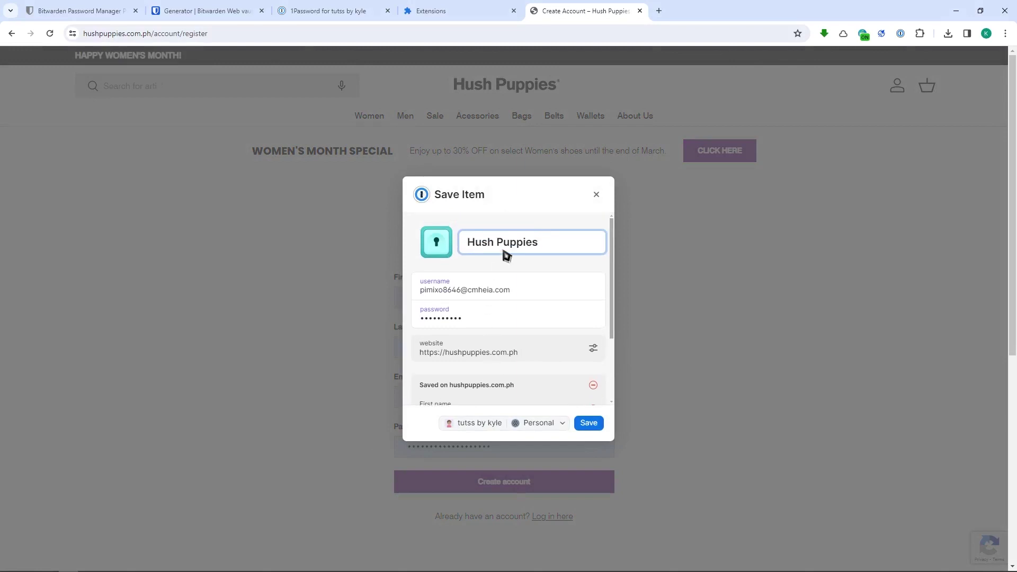
{"action": "scroll", "coordinate": [498, 313], "scroll_direction": "down", "scroll_amount": 2}
{"action": "scroll", "coordinate": [504, 309], "scroll_direction": "up", "scroll_amount": 1}
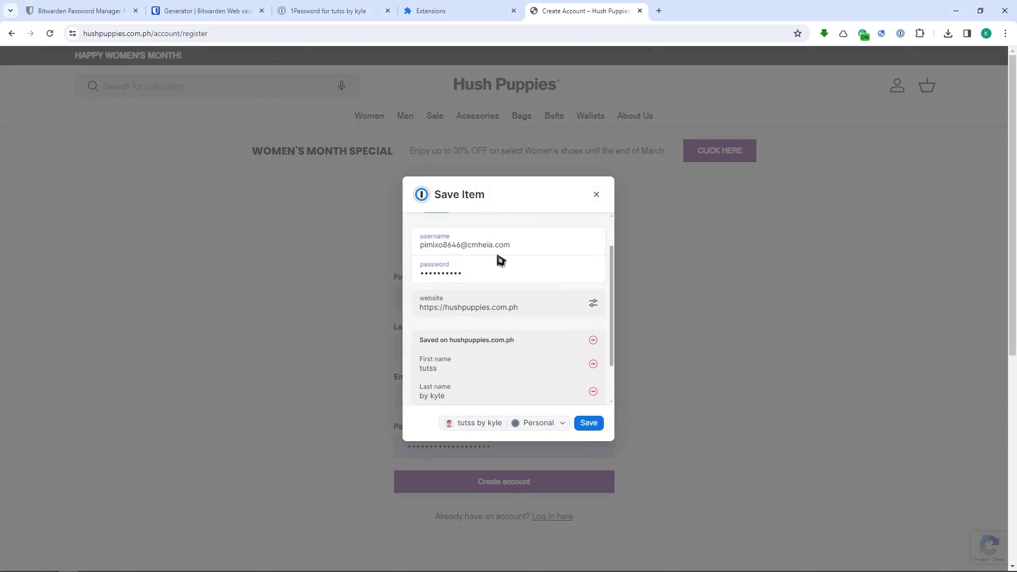
{"action": "scroll", "coordinate": [500, 259], "scroll_direction": "up", "scroll_amount": 1}
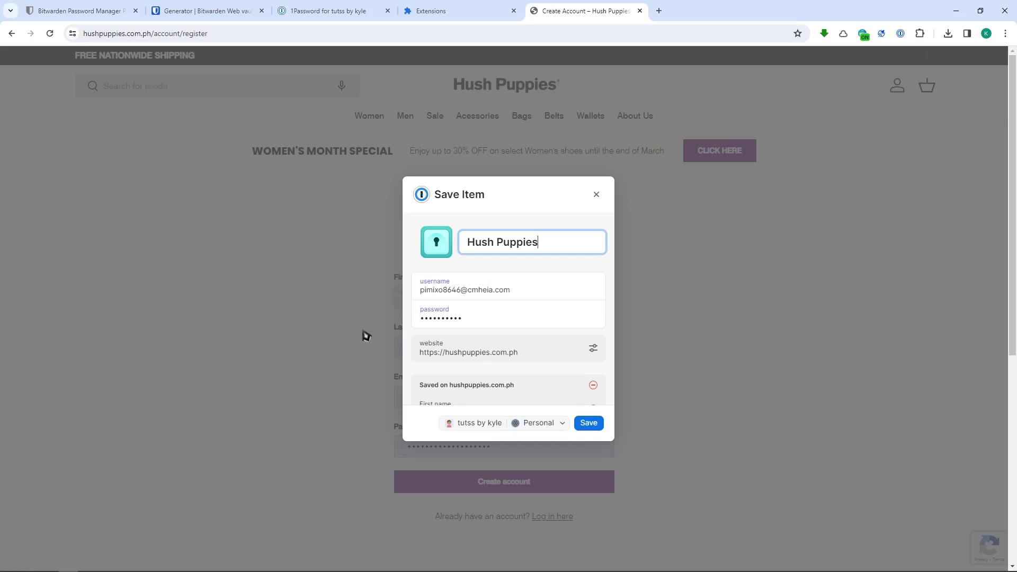
{"action": "scroll", "coordinate": [490, 318], "scroll_direction": "down", "scroll_amount": 2}
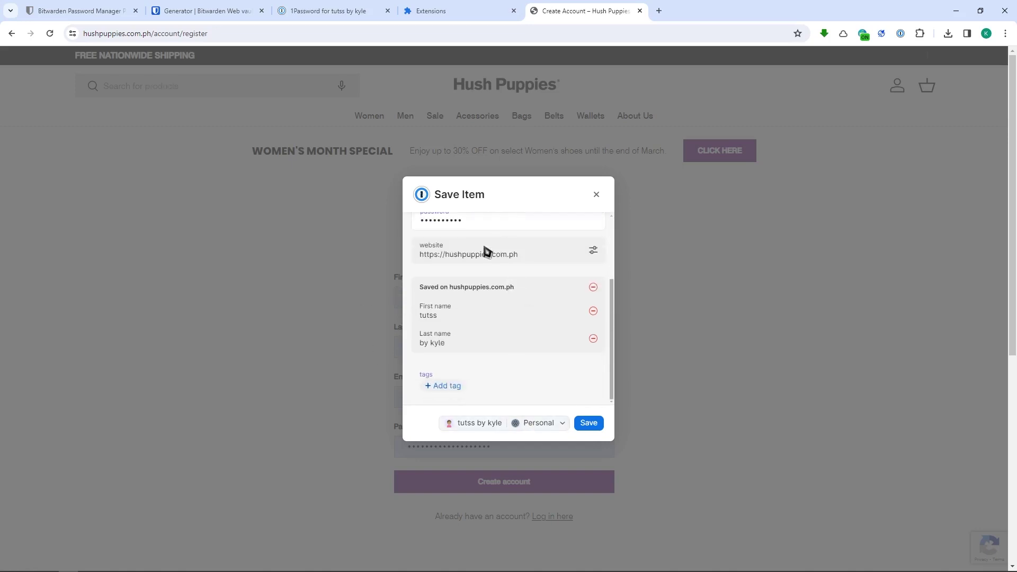
{"action": "scroll", "coordinate": [487, 251], "scroll_direction": "up", "scroll_amount": 1}
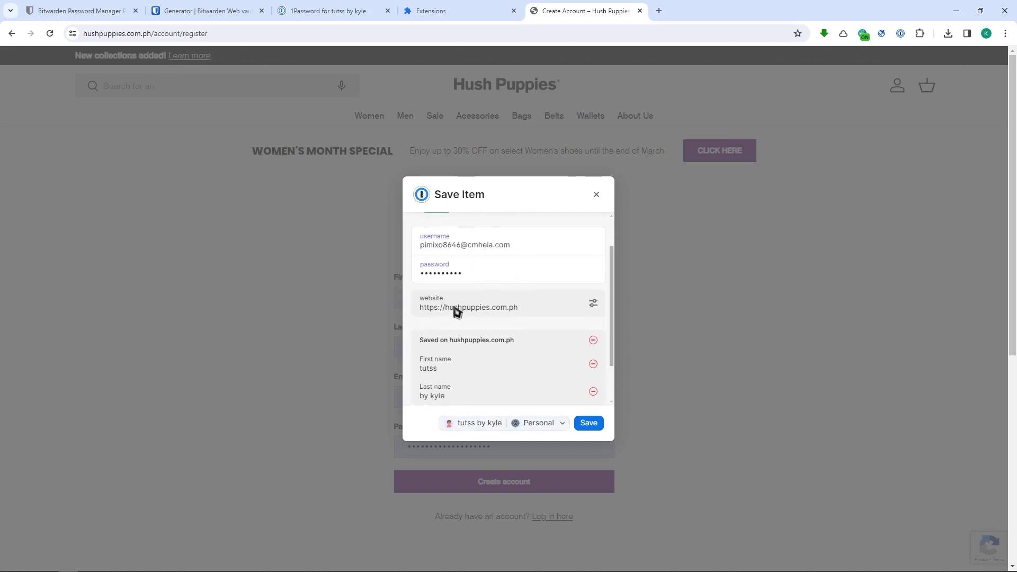
{"action": "scroll", "coordinate": [457, 312], "scroll_direction": "down", "scroll_amount": 1}
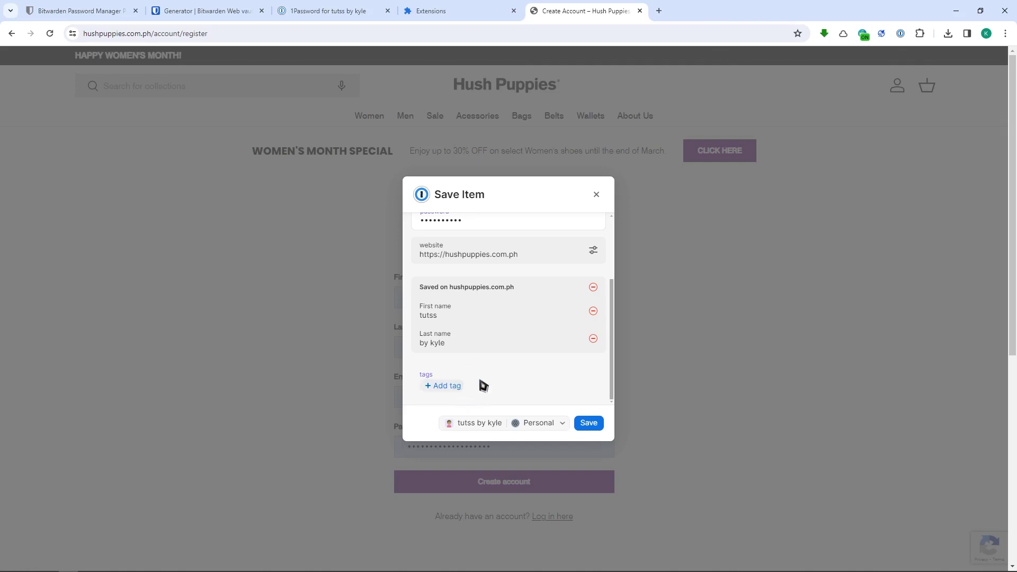
{"action": "scroll", "coordinate": [495, 325], "scroll_direction": "up", "scroll_amount": 2}
{"action": "scroll", "coordinate": [530, 302], "scroll_direction": "down", "scroll_amount": 2}
{"action": "left_click", "coordinate": [588, 424]}
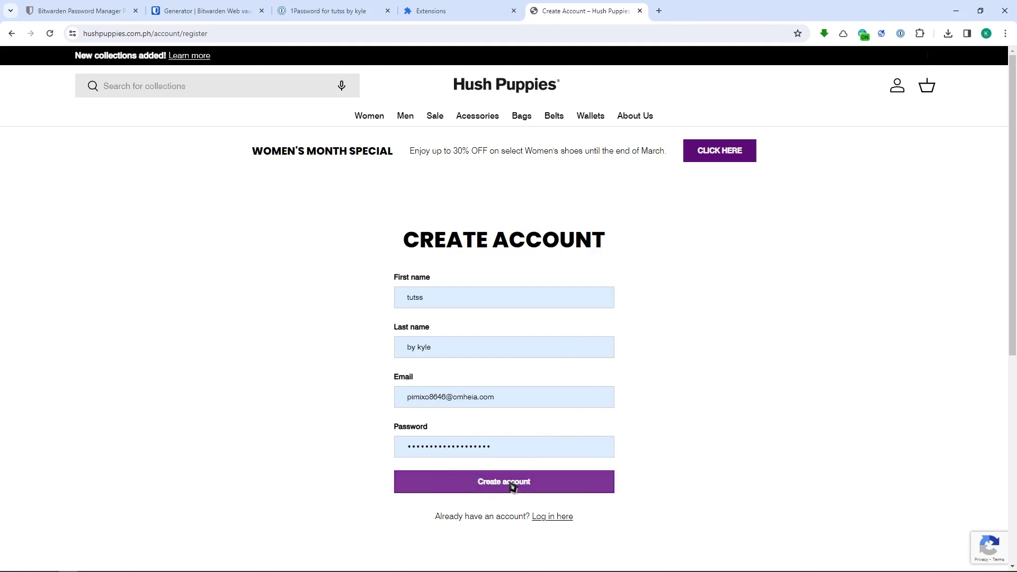
{"action": "left_click", "coordinate": [495, 493]}
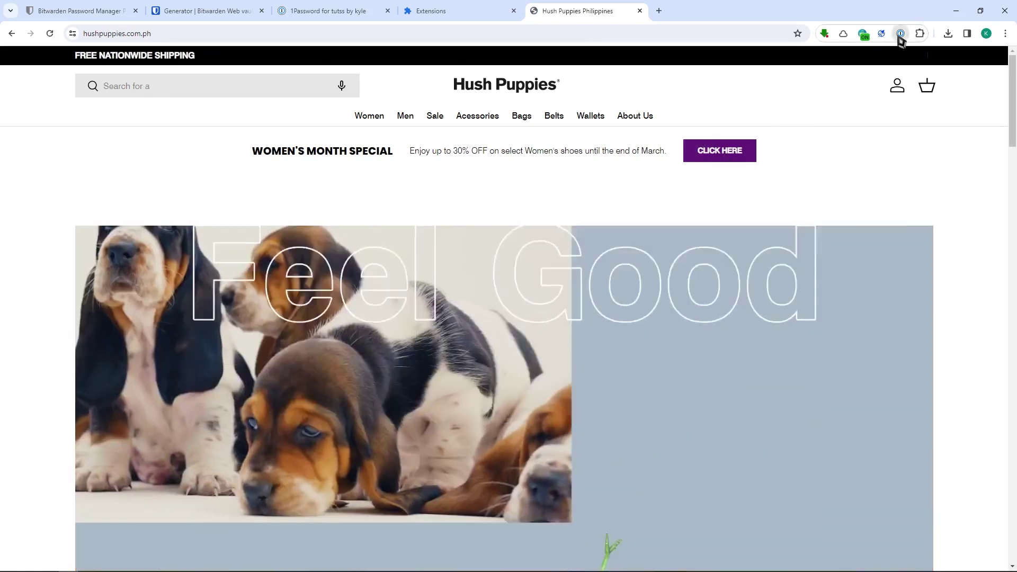
- Check the details of the saved Hush Puppies login in the 1Password extension
{"action": "left_click", "coordinate": [901, 35]}
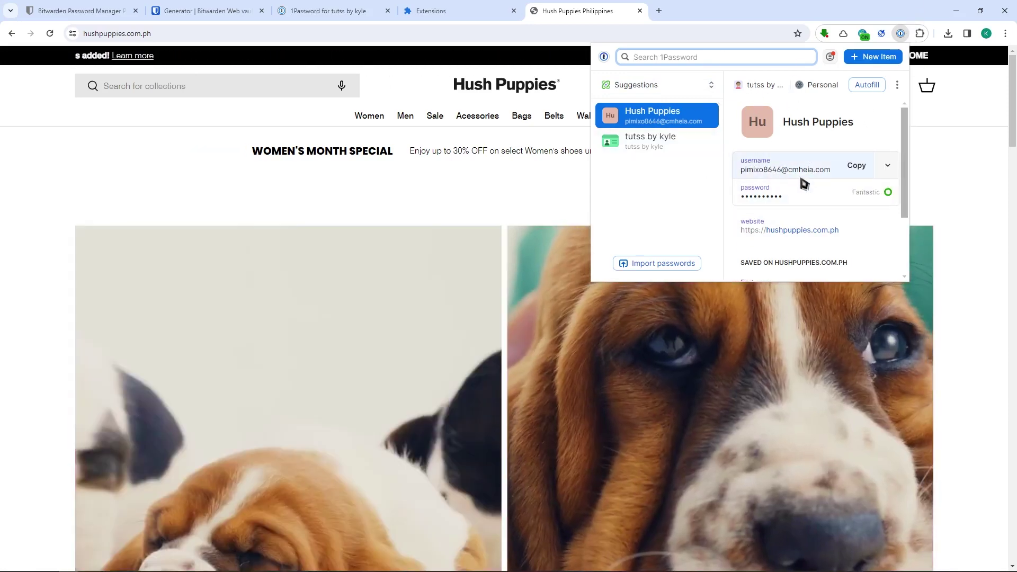
{"action": "scroll", "coordinate": [816, 188], "scroll_direction": "down", "scroll_amount": 2}
{"action": "scroll", "coordinate": [846, 222], "scroll_direction": "up", "scroll_amount": 2}
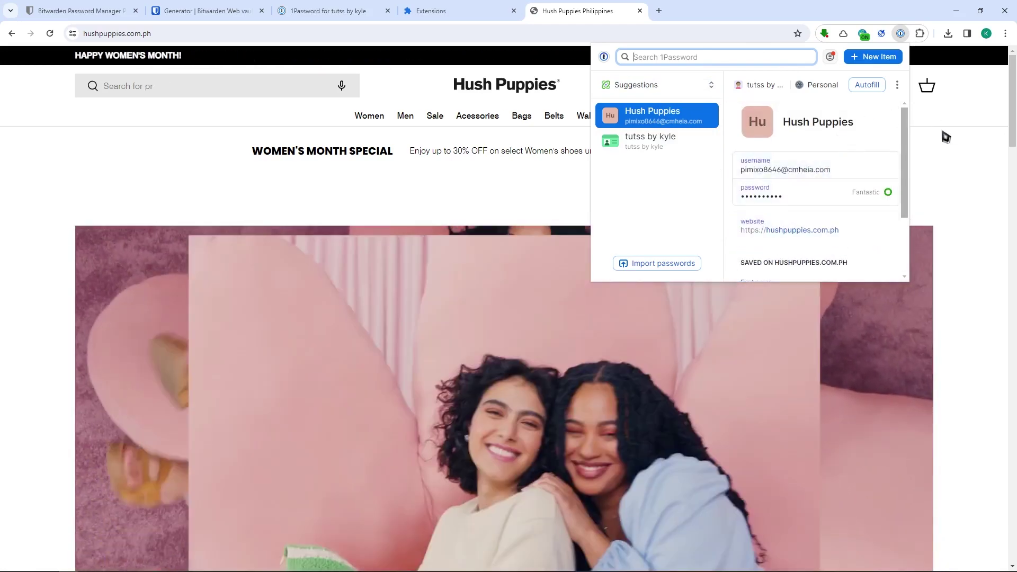
{"action": "left_click", "coordinate": [947, 139]}
- Log out of the Hush Puppies account and open the site's login page
{"action": "left_click", "coordinate": [899, 91]}
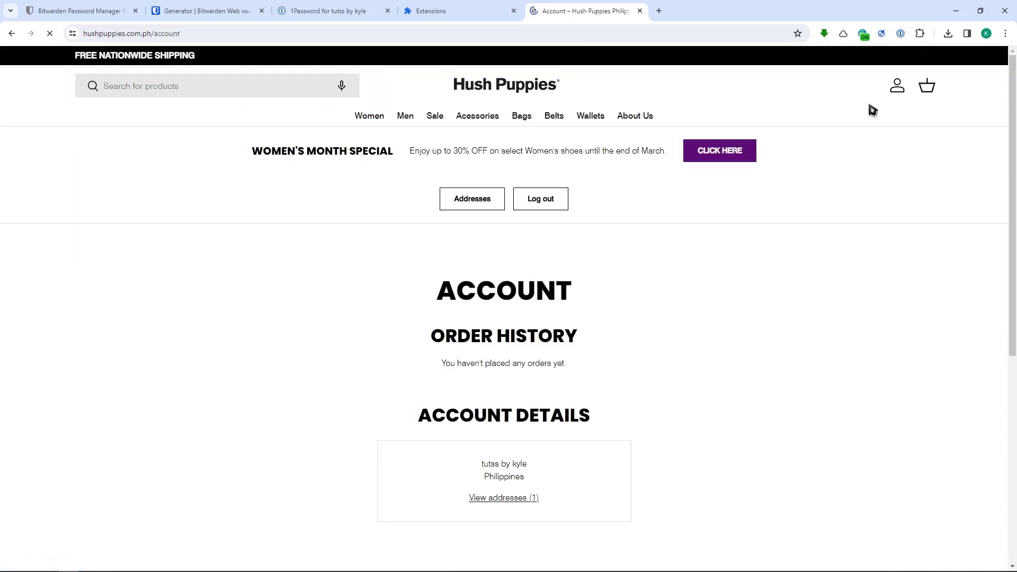
{"action": "left_click", "coordinate": [554, 201]}
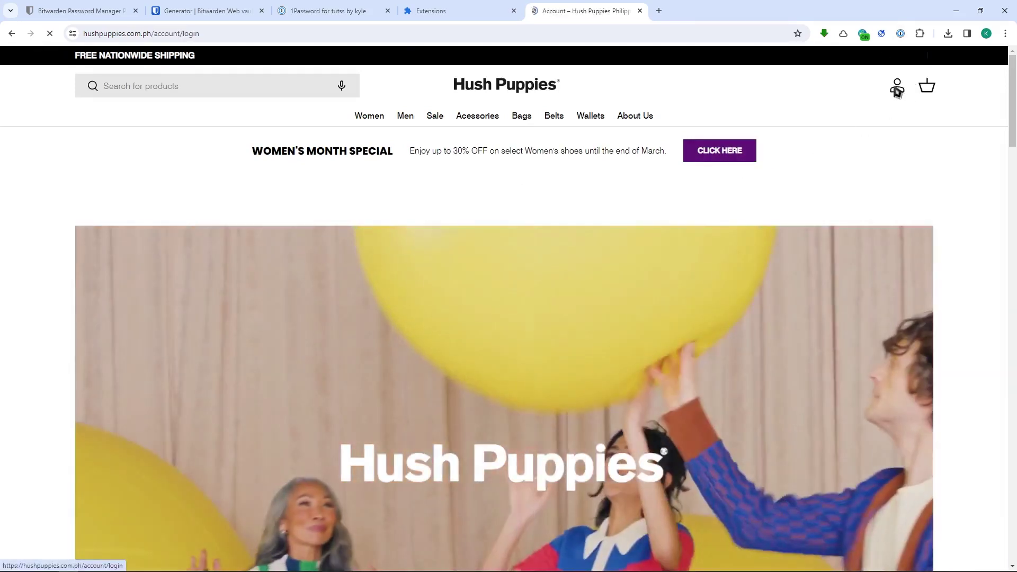
{"action": "left_click", "coordinate": [897, 87]}
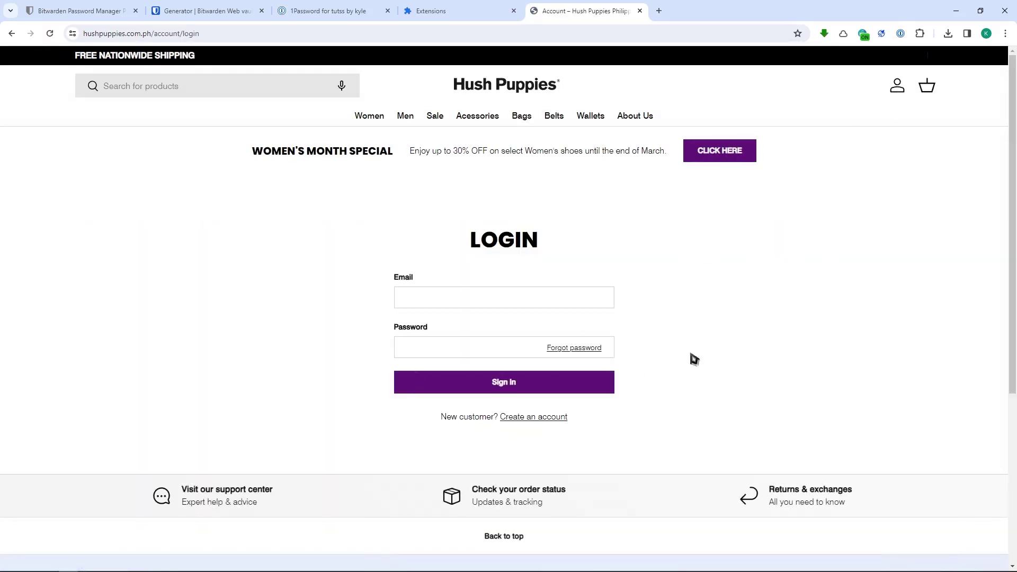
- Fill the Hush Puppies Email and Password fields from the saved 1Password login and sign in to the account
{"action": "left_click", "coordinate": [433, 303]}
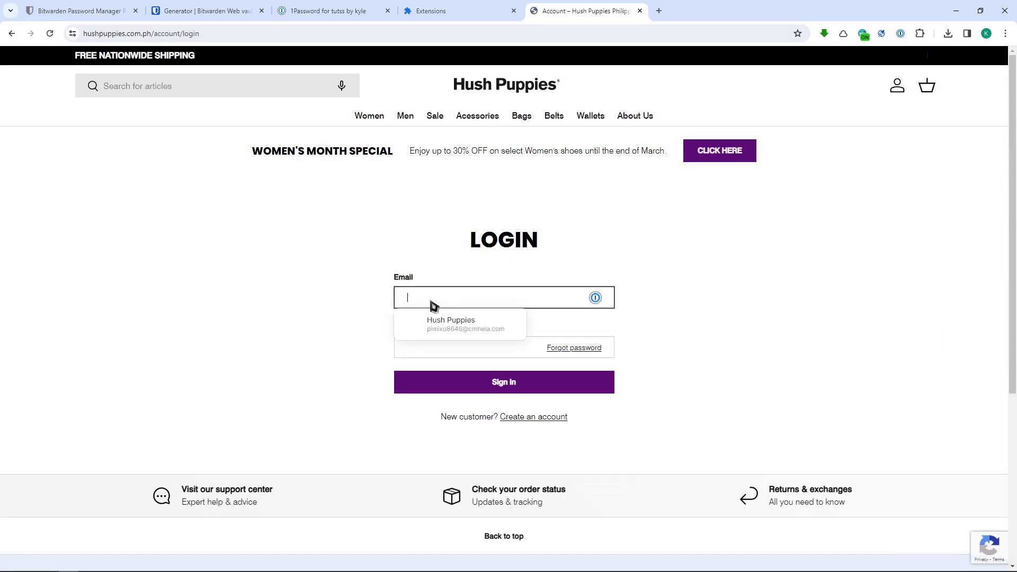
{"action": "left_click", "coordinate": [470, 322]}
{"action": "left_click", "coordinate": [470, 306]}
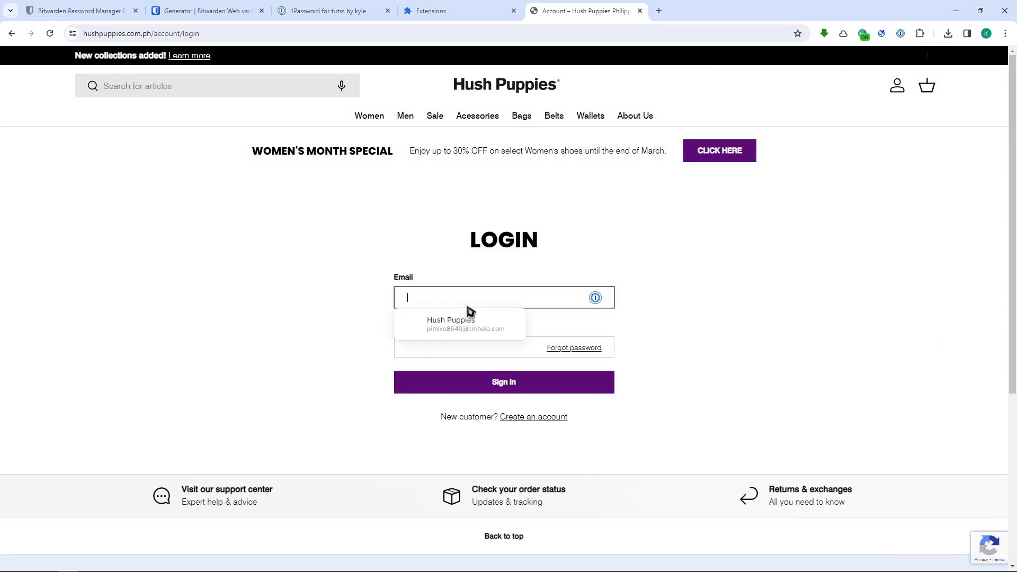
{"action": "left_click", "coordinate": [463, 326]}
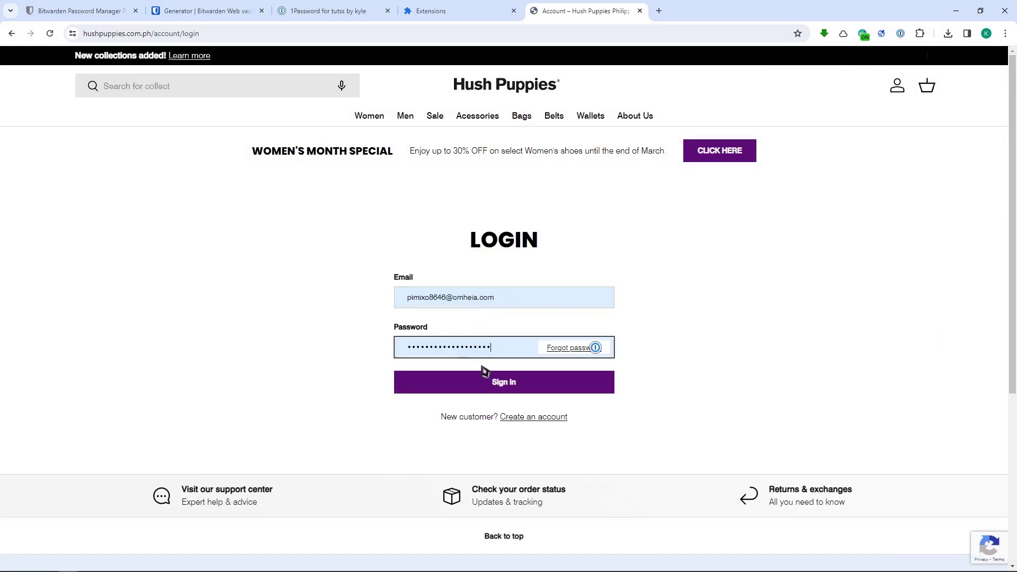
{"action": "left_click", "coordinate": [498, 389]}
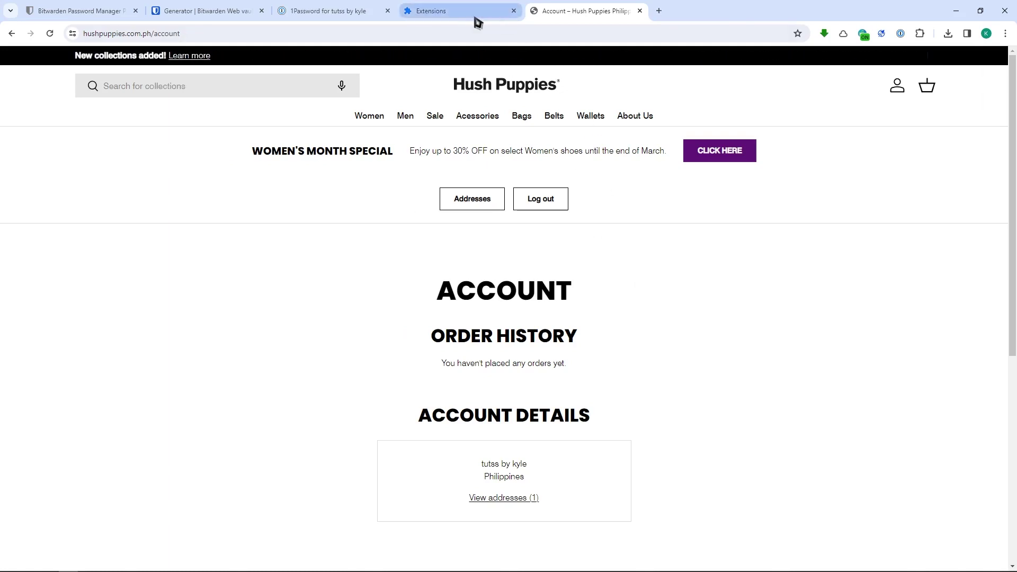
- Look over the browser extensions list, the Hush Puppies account, the 1Password web page, Bitwarden's password generator and Bitwarden's pricing plans
{"action": "mouse_move", "coordinate": [478, 23]}
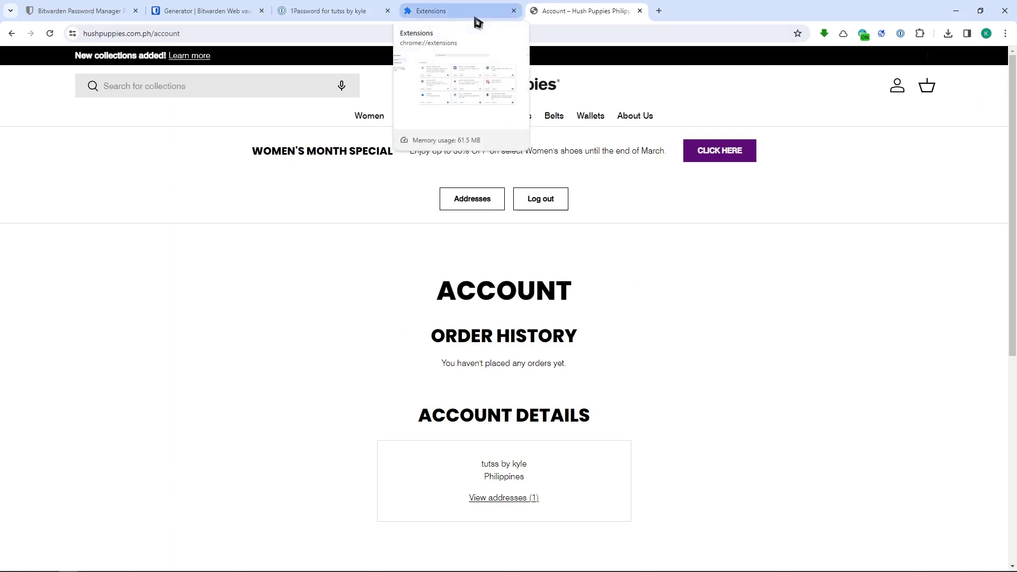
{"action": "left_click", "coordinate": [475, 18]}
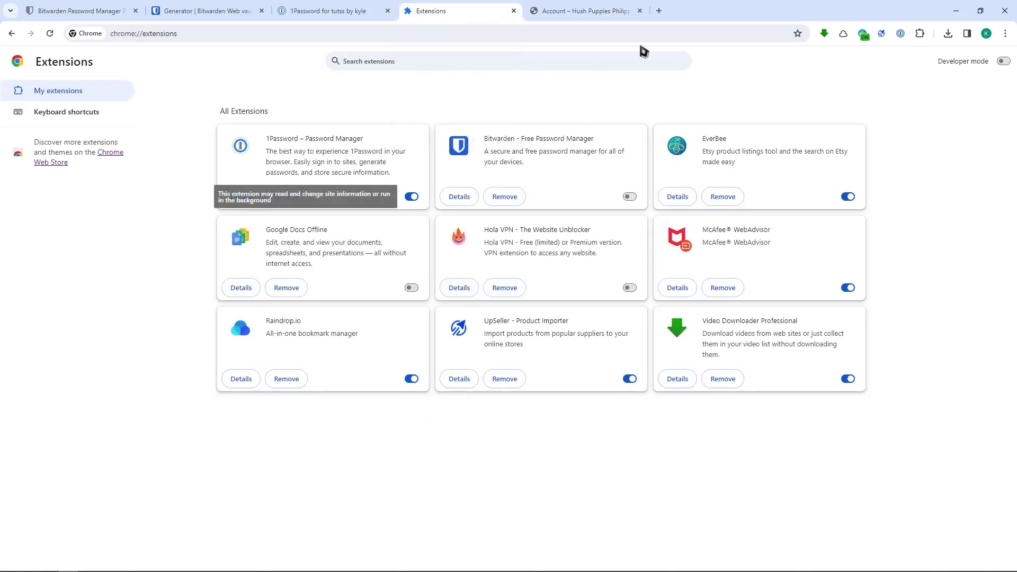
{"action": "left_click", "coordinate": [573, 8]}
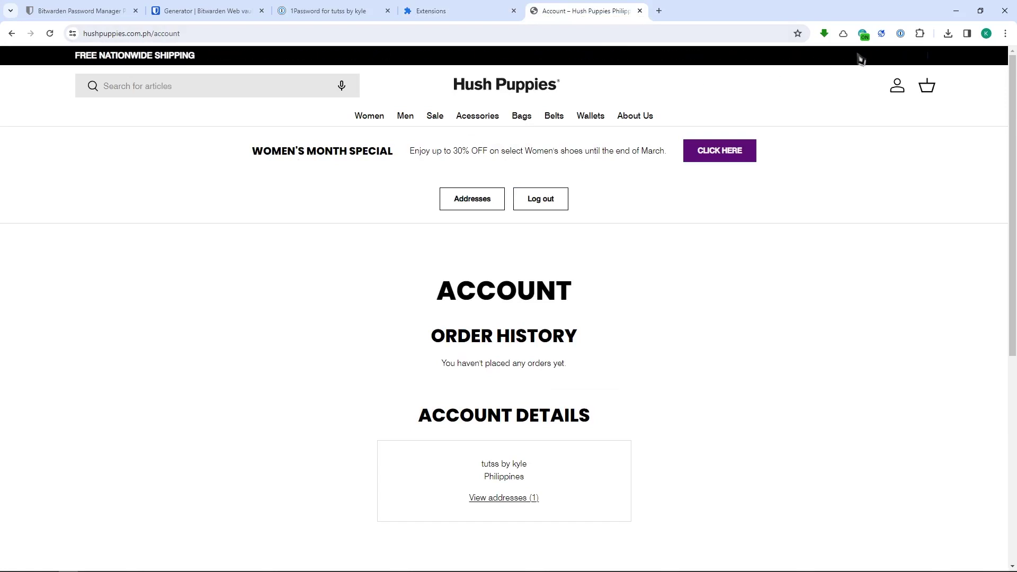
{"action": "left_click", "coordinate": [432, 10]}
{"action": "left_click", "coordinate": [326, 10]}
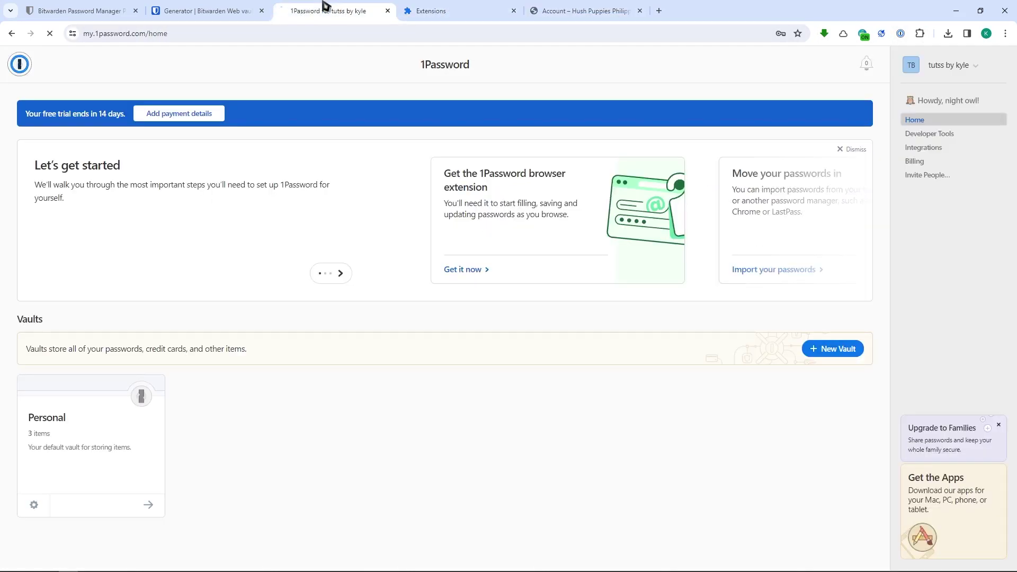
{"action": "left_click", "coordinate": [207, 10]}
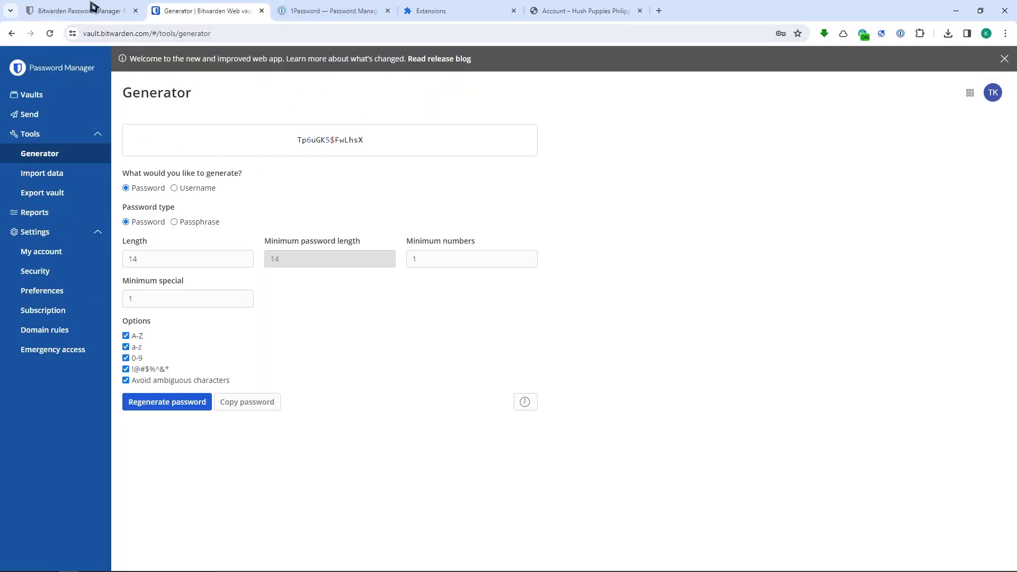
{"action": "left_click", "coordinate": [313, 9]}
{"action": "left_click", "coordinate": [175, 10]}
{"action": "left_click", "coordinate": [329, 9]}
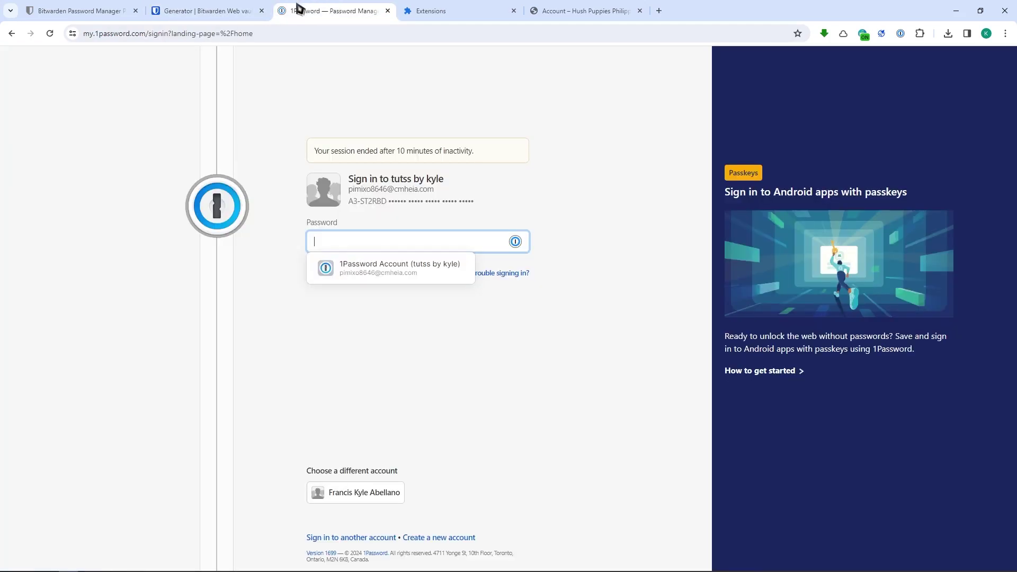
{"action": "left_click", "coordinate": [210, 9]}
{"action": "left_click", "coordinate": [95, 8]}
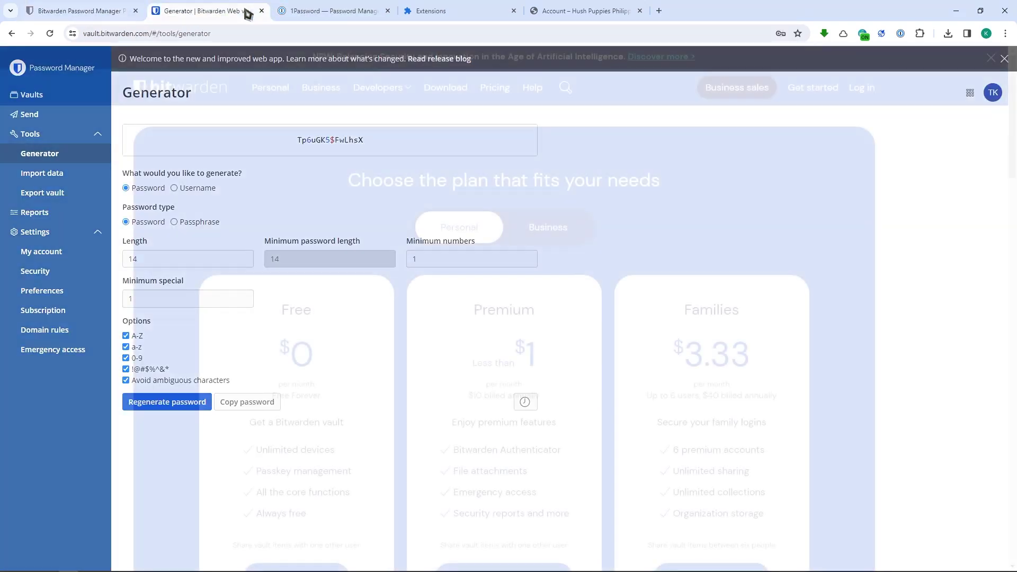